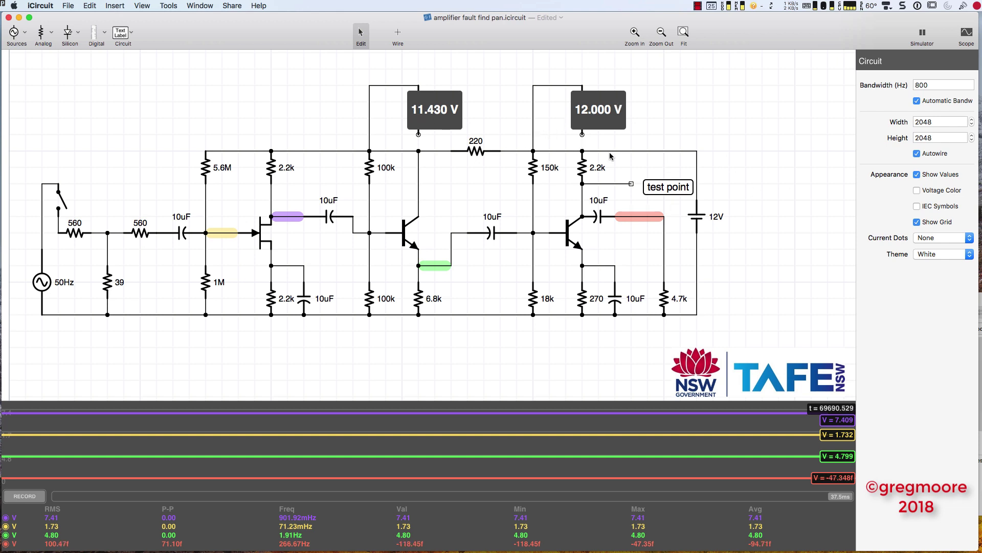
Probe the test-point wire to read its steady 8.457 V
left_click(609, 185)
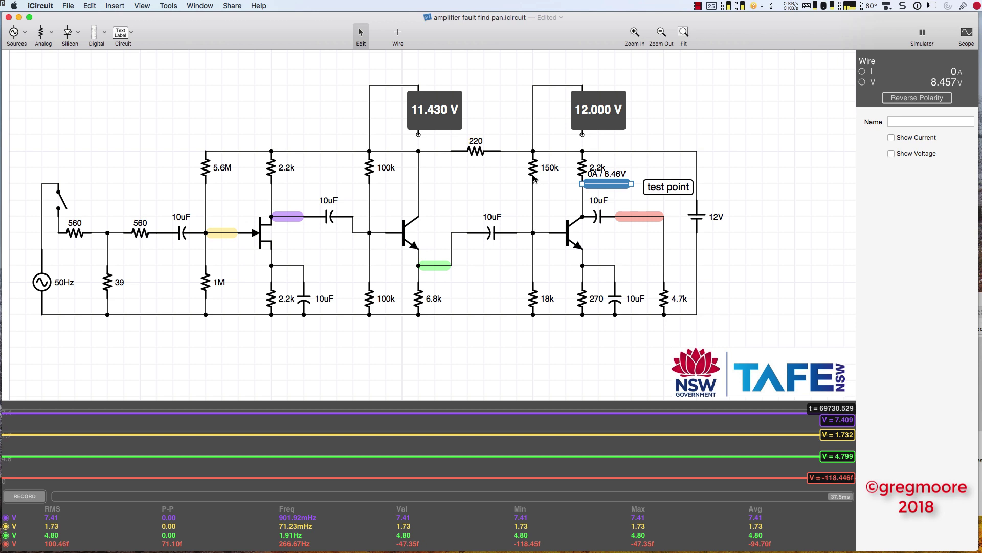
Set the output-stage emitter resistor to 120 Ω and read the test-point at 6.635 V
left_click(582, 301)
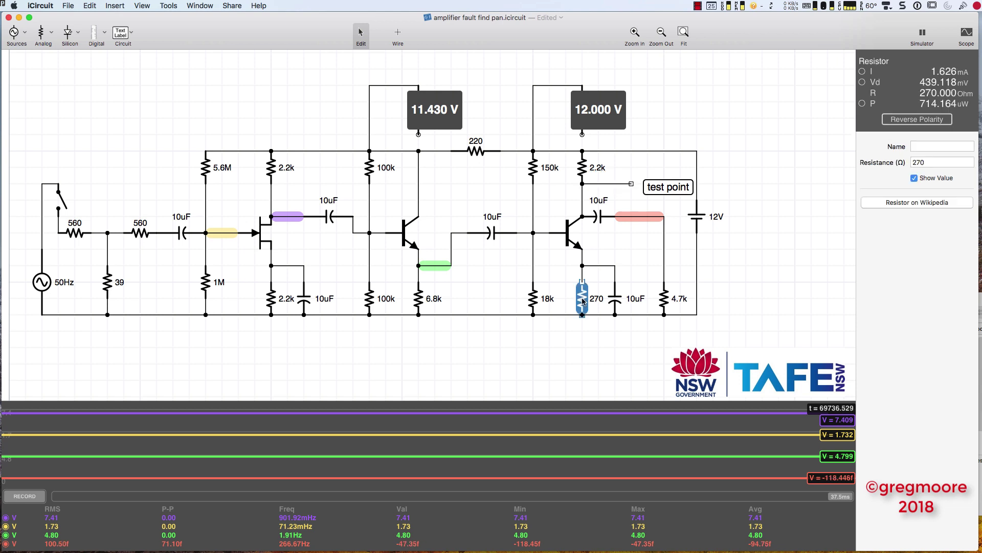
double_click(926, 163)
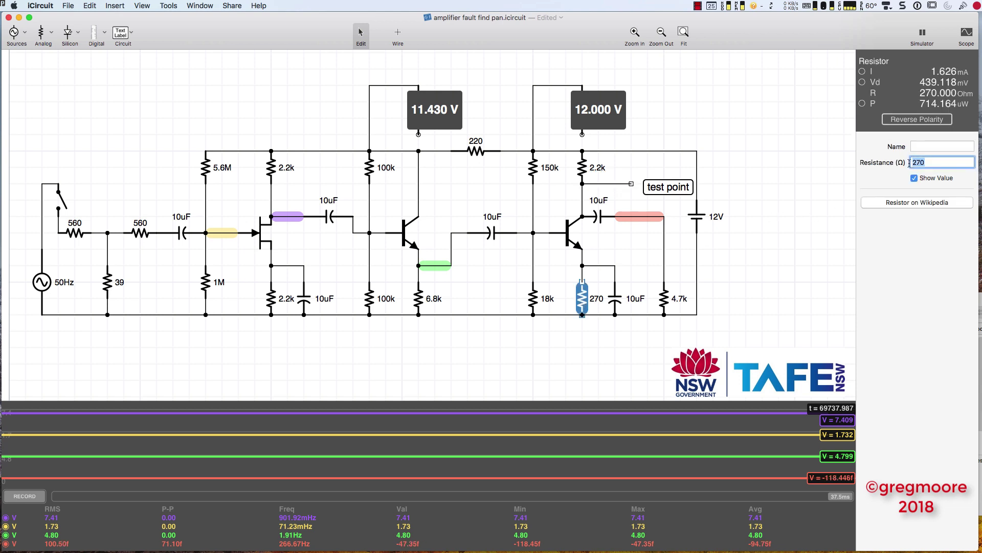
type("120")
key("Return")
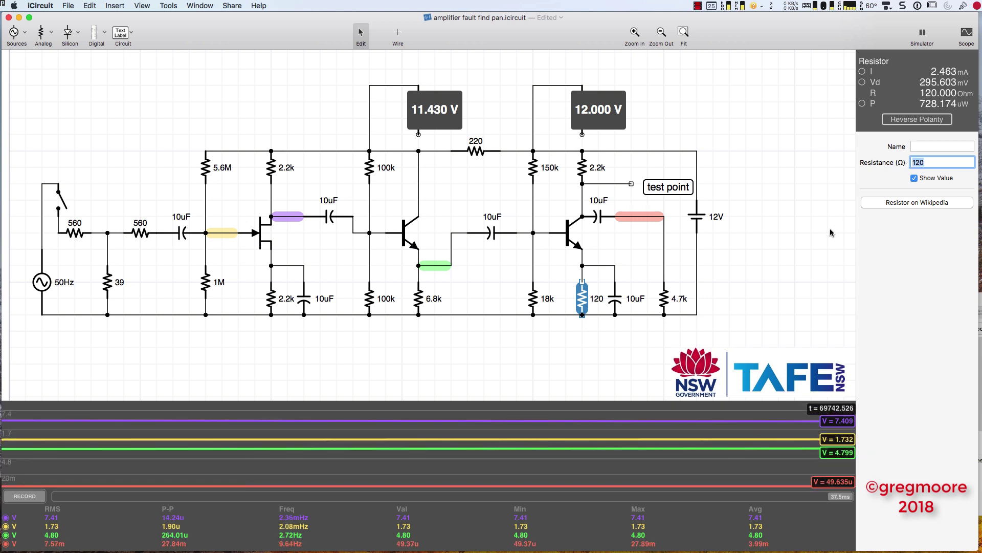
left_click(790, 295)
left_click(609, 183)
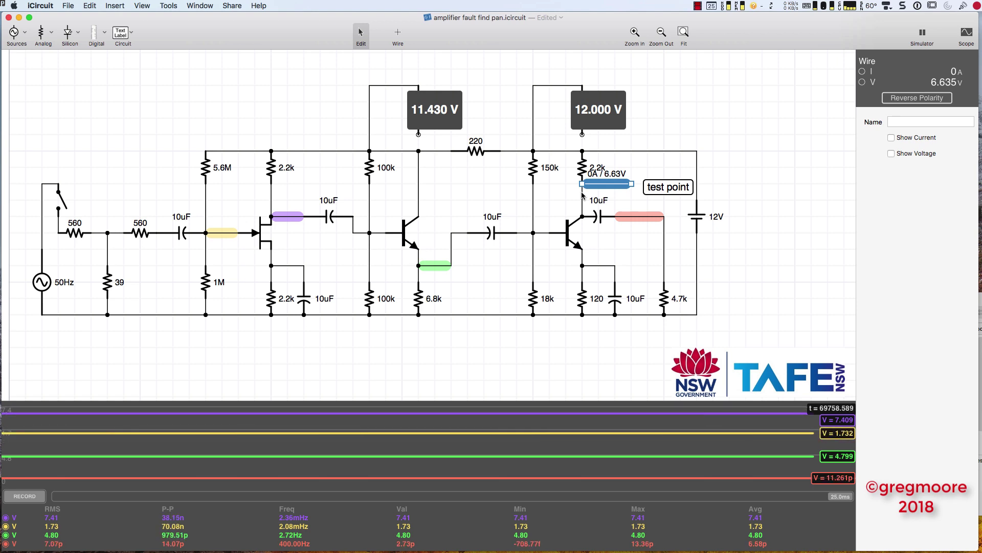
Return the emitter resistor to 270 Ω; its emitter wire reads 1.626 mA at 439.118 mV
left_click(582, 280)
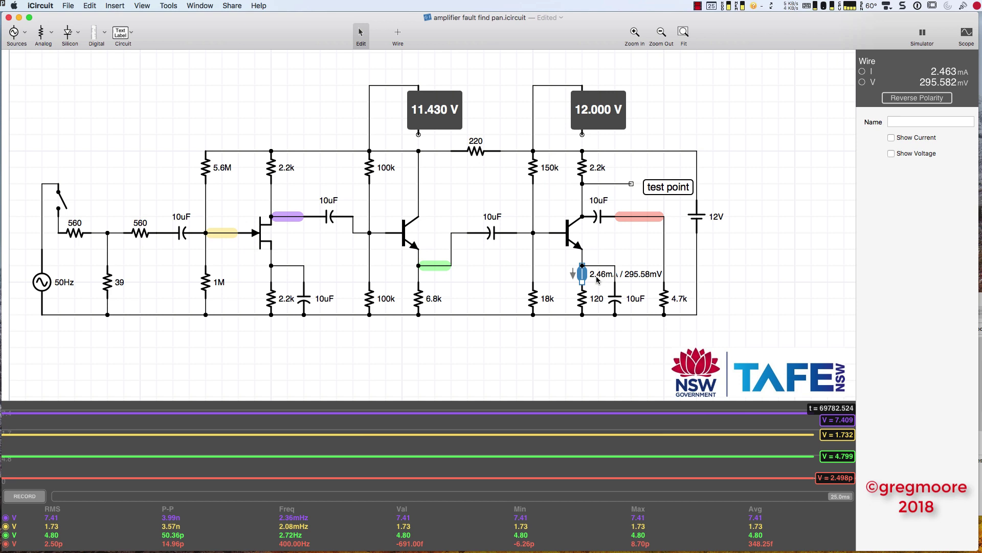
left_click(583, 299)
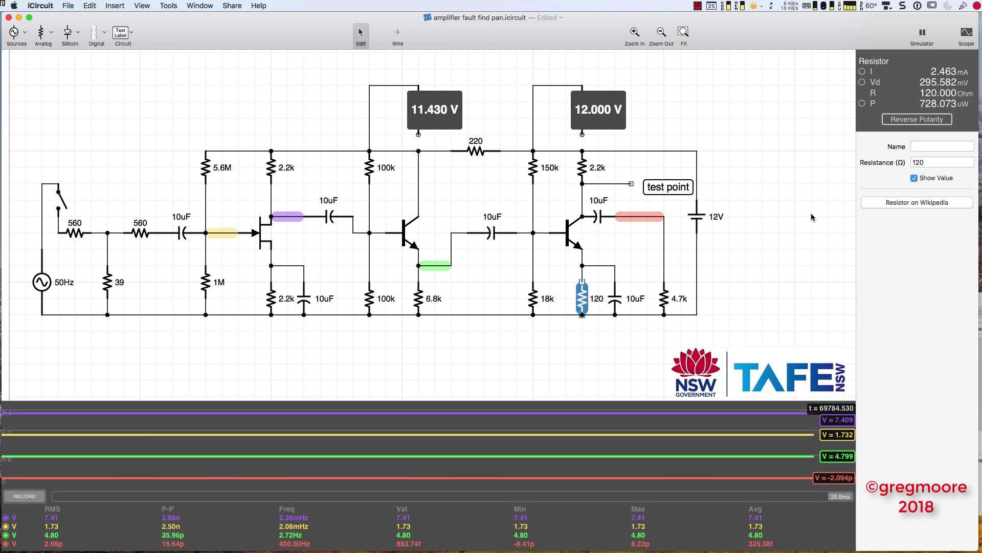
left_click_drag(925, 163, 912, 163)
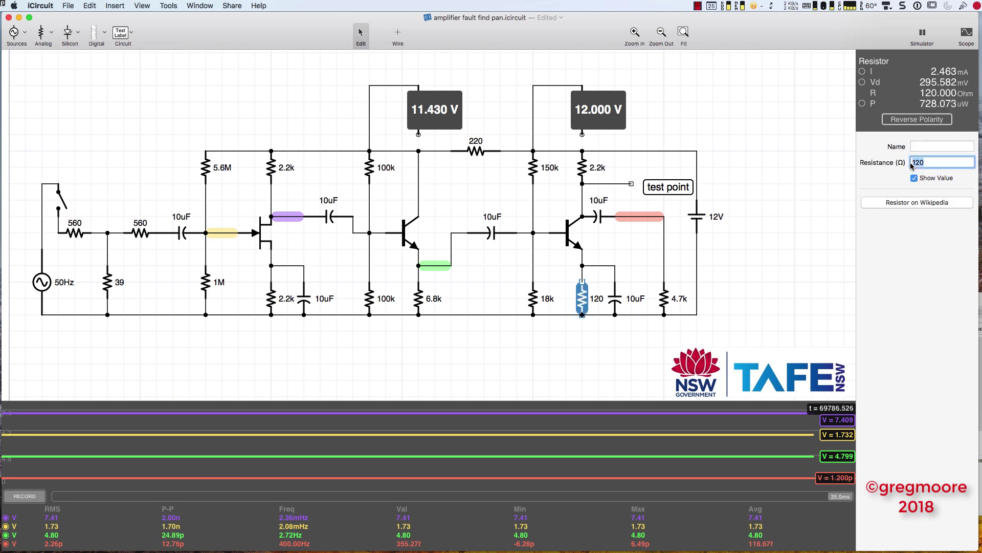
type("2")
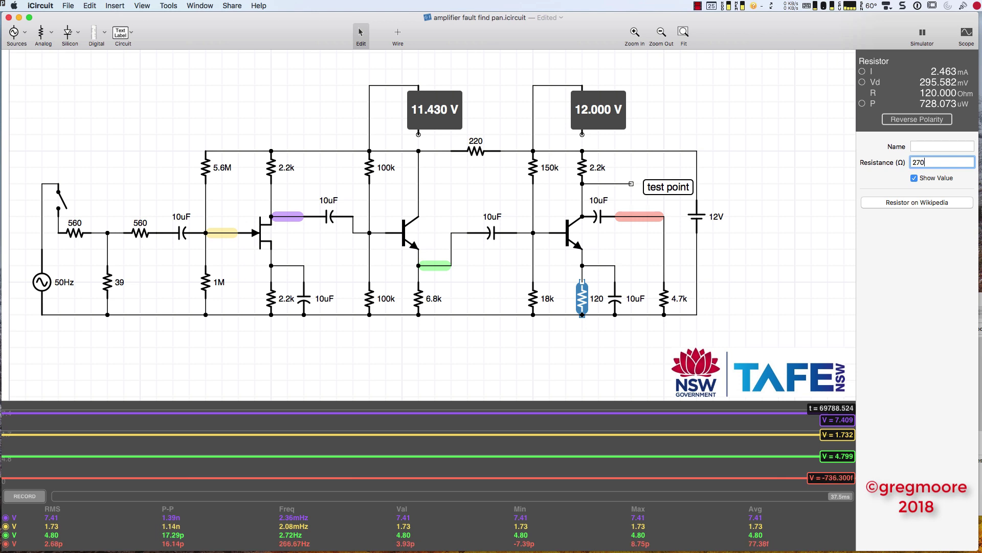
key("Return")
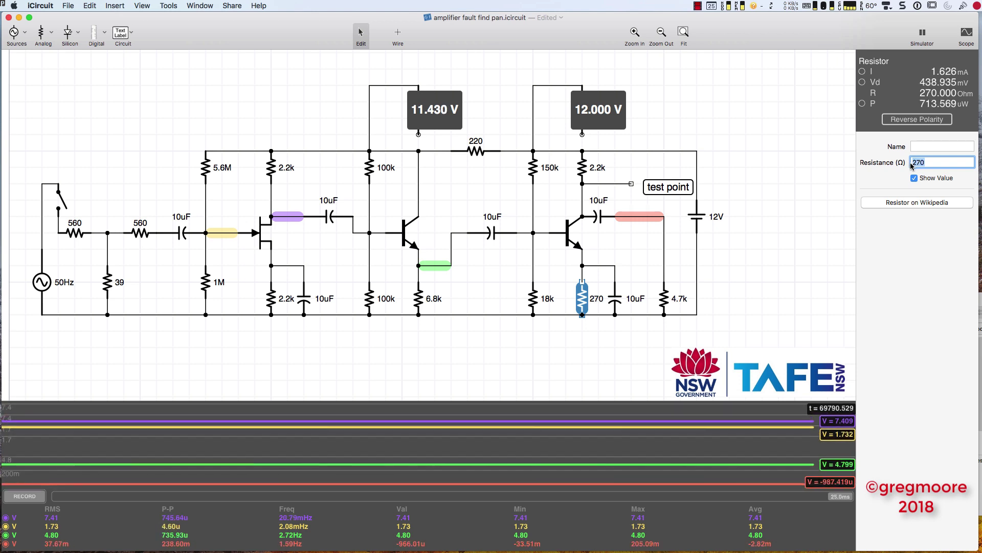
left_click(583, 271)
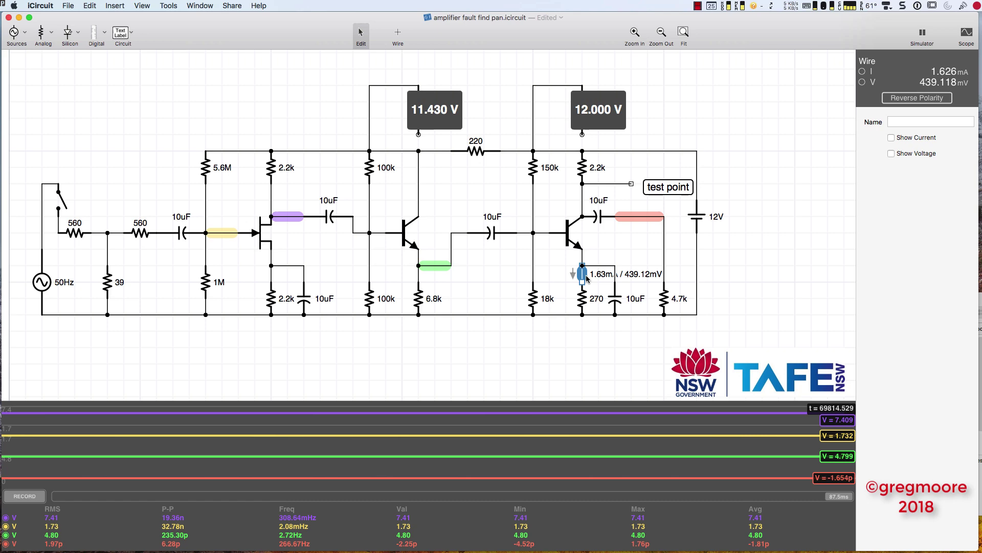
Close the input SPST switch to apply the 50 Hz signal, then pause the scope traces
left_click(61, 204)
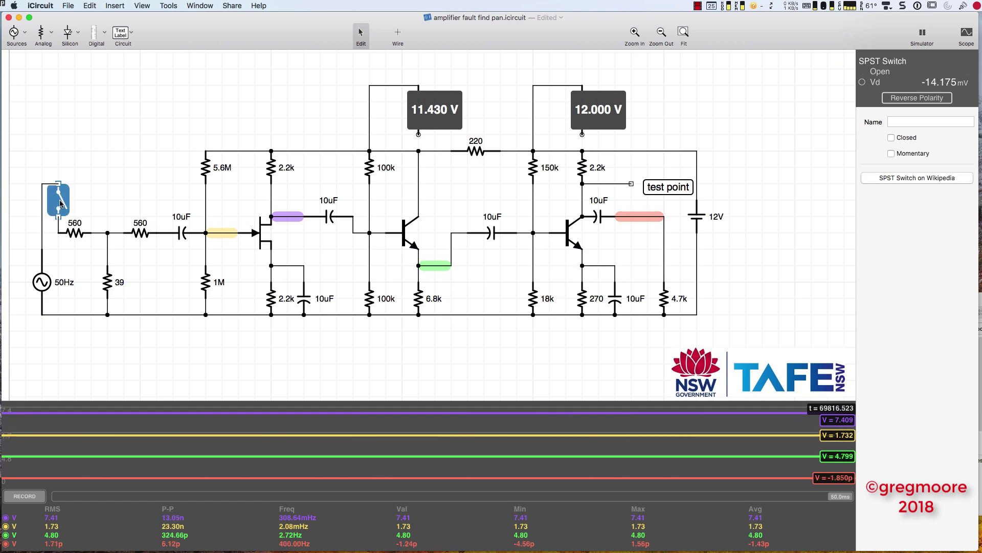
left_click(894, 139)
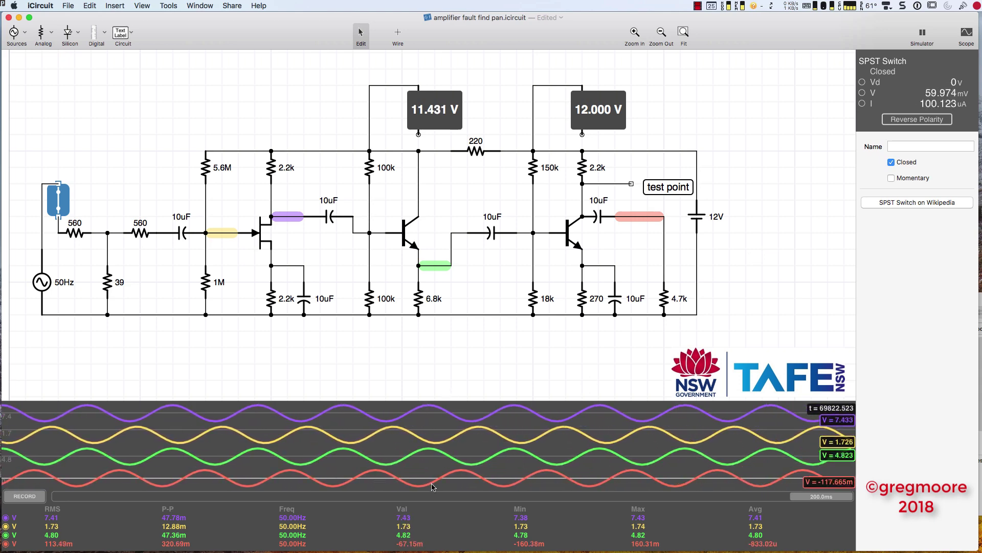
left_click(26, 496)
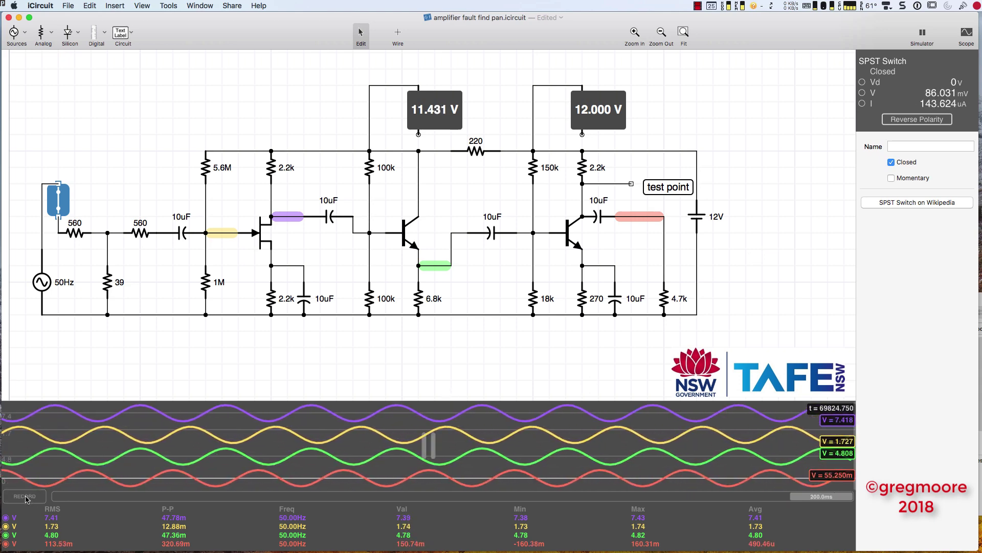
Change the emitter resistor from 270 Ω to 120 Ω, growing the output to 565.51 mV peak-to-peak
left_click(582, 297)
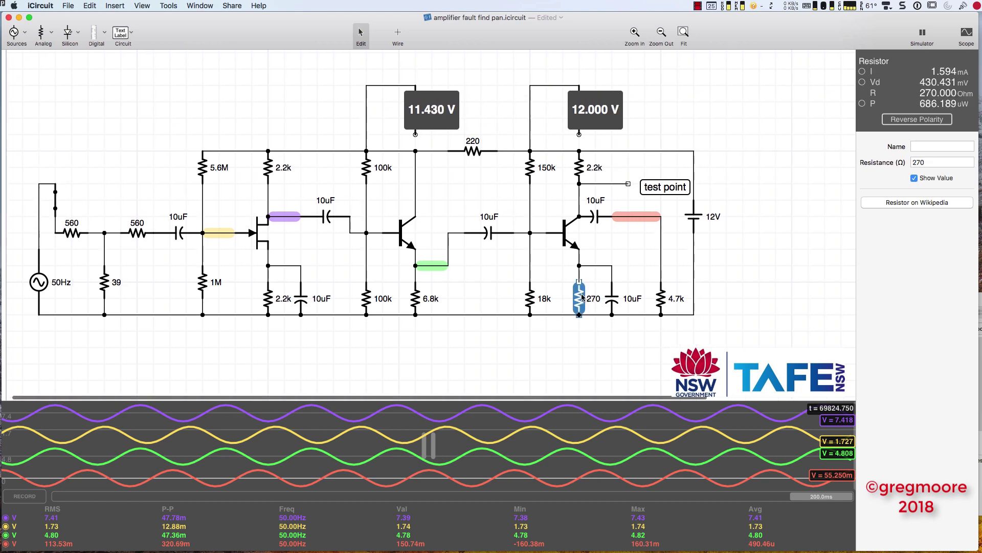
scroll(583, 302, "down", 2)
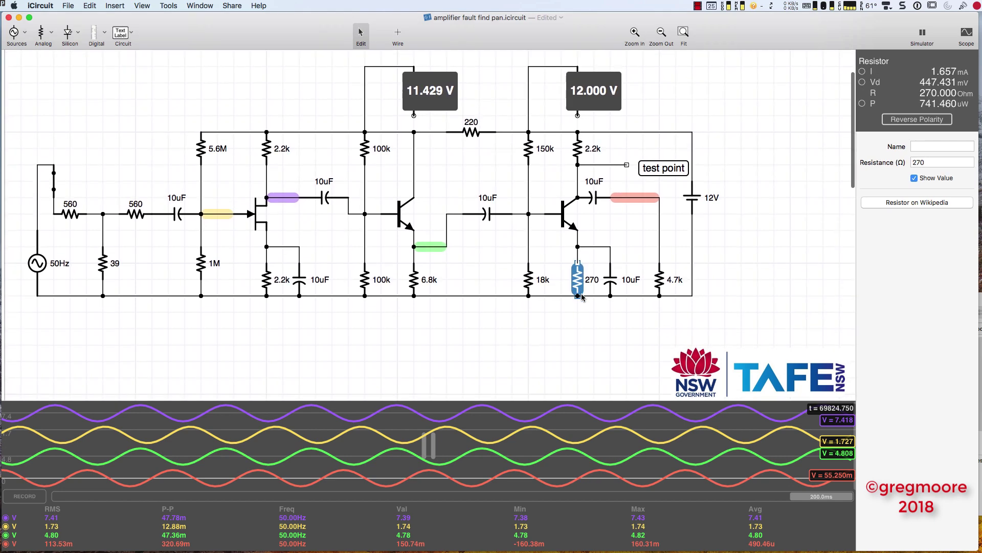
left_click(600, 322)
scroll(746, 244, "up", 2)
scroll(746, 244, "left", 1)
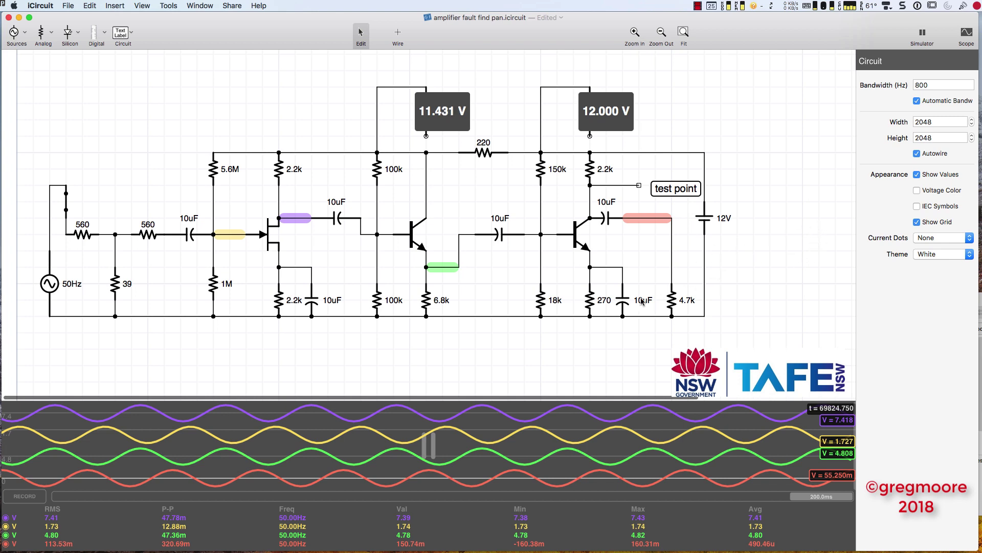
left_click(591, 291)
double_click(938, 163)
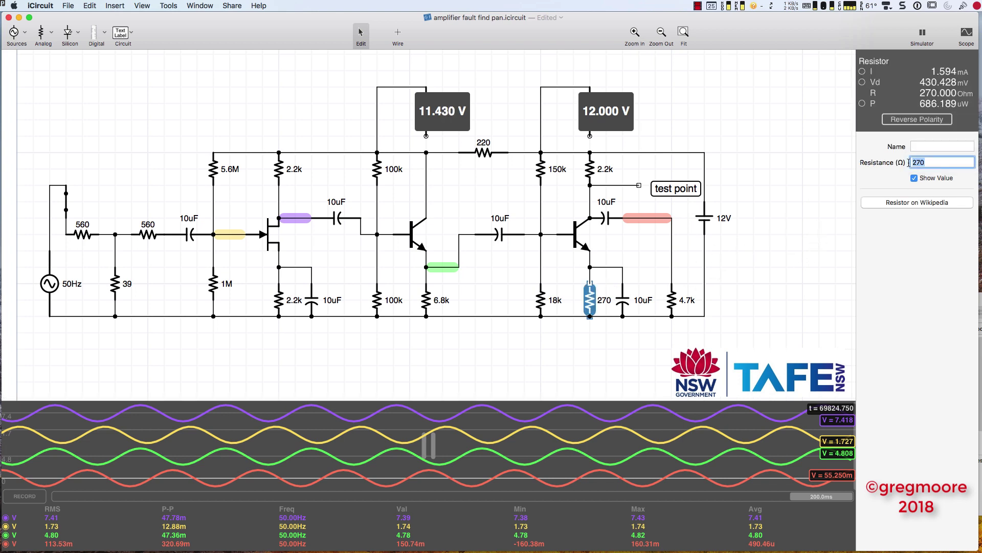
type("120")
key("Return")
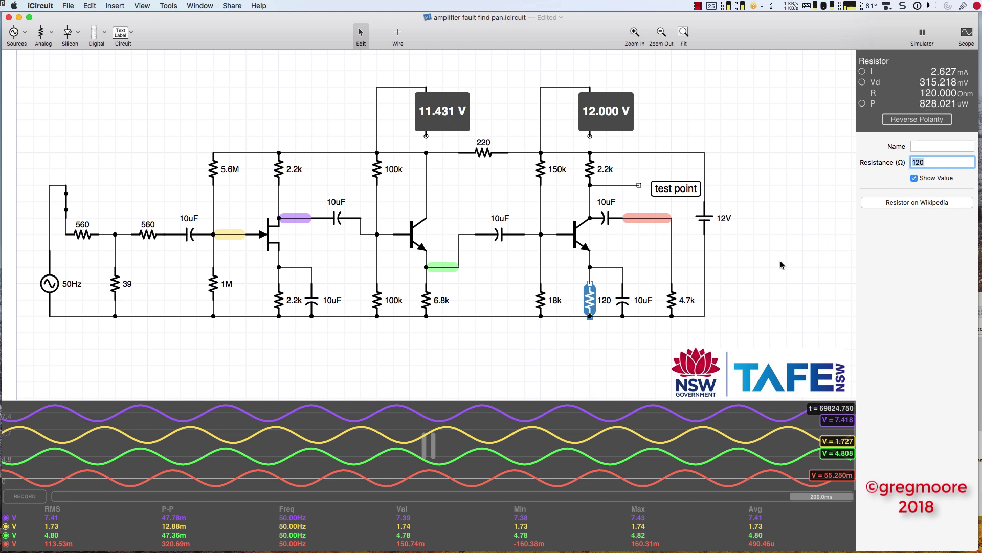
left_click(778, 203)
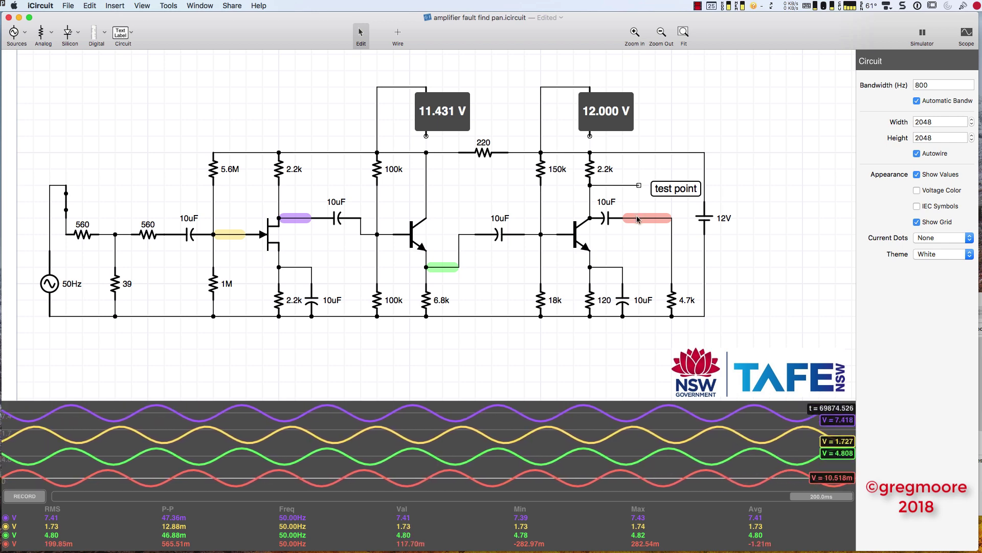
Probe the last stage's collector wire to read its current and voltage
left_click(591, 207)
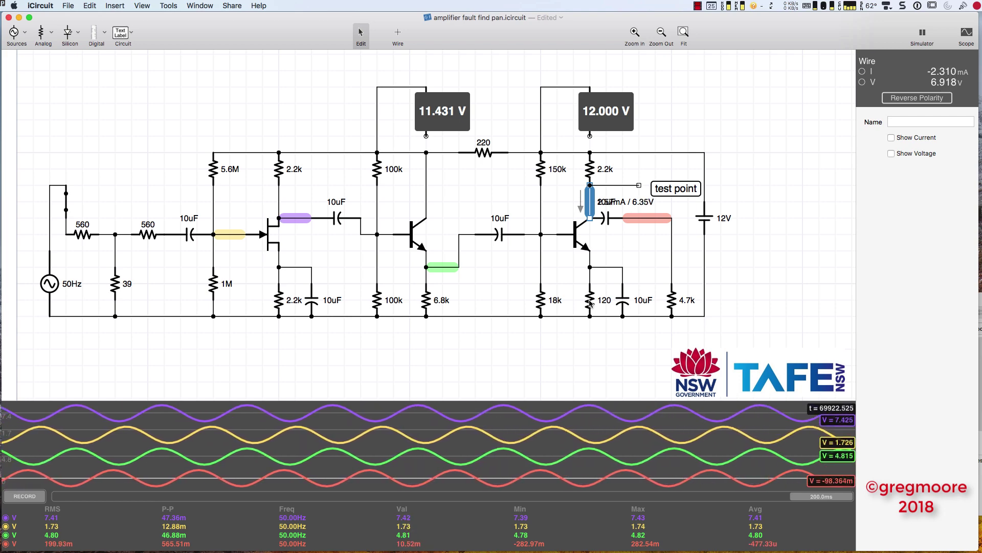
Set the emitter resistor to 270 Ω, shrinking the output to 320.69 mV peak-to-peak
left_click(590, 301)
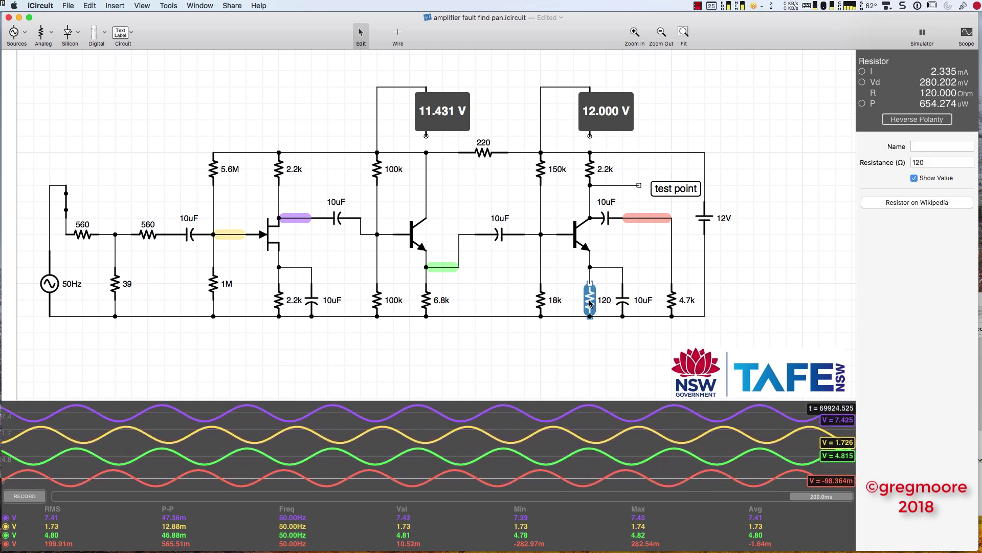
double_click(916, 163)
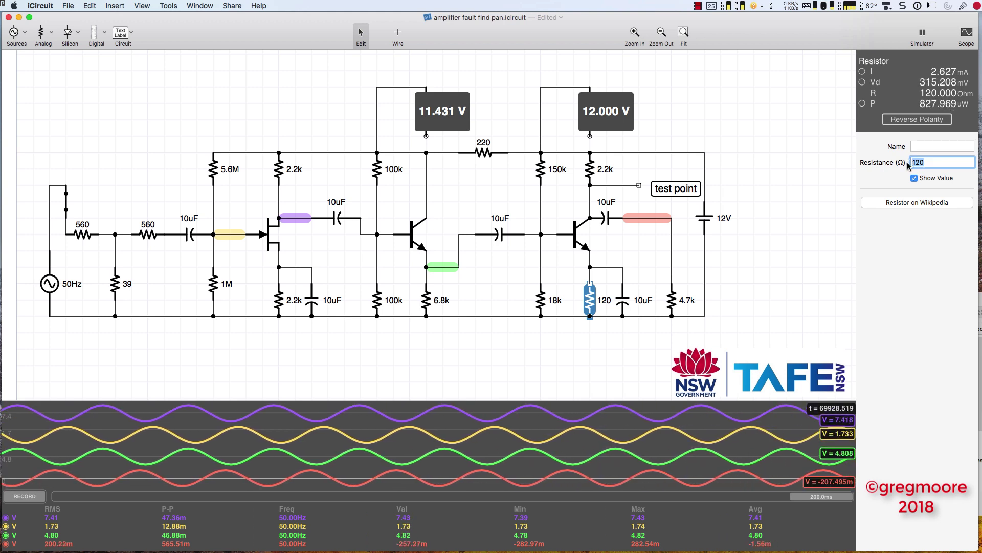
type("2")
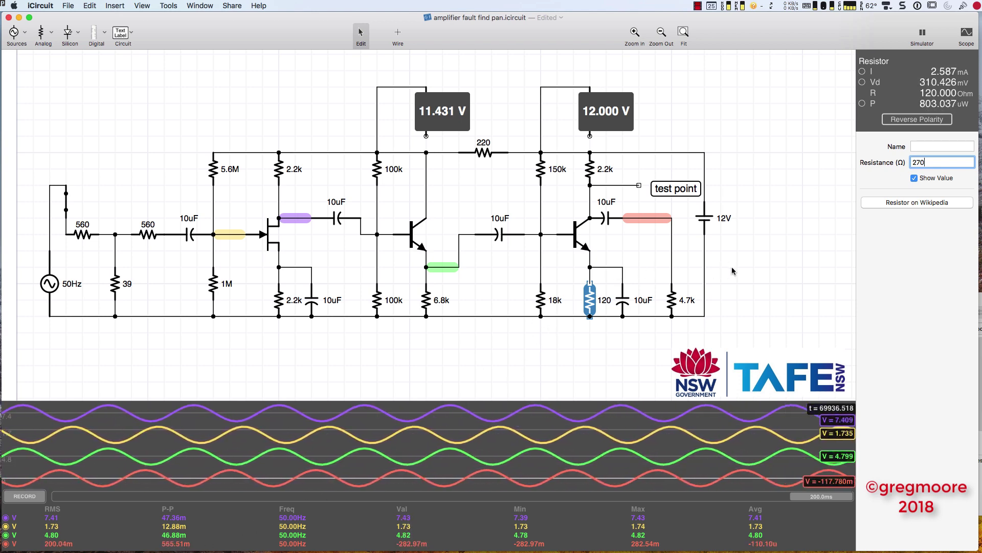
key("Return")
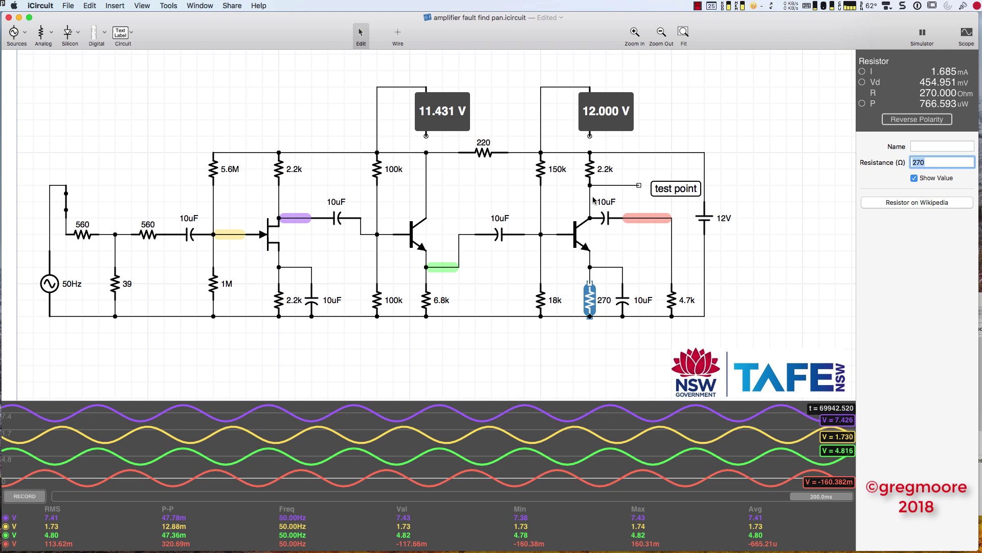
Read the test-point voltage, then open the input SPST switch to cut the 50 Hz signal
left_click(617, 185)
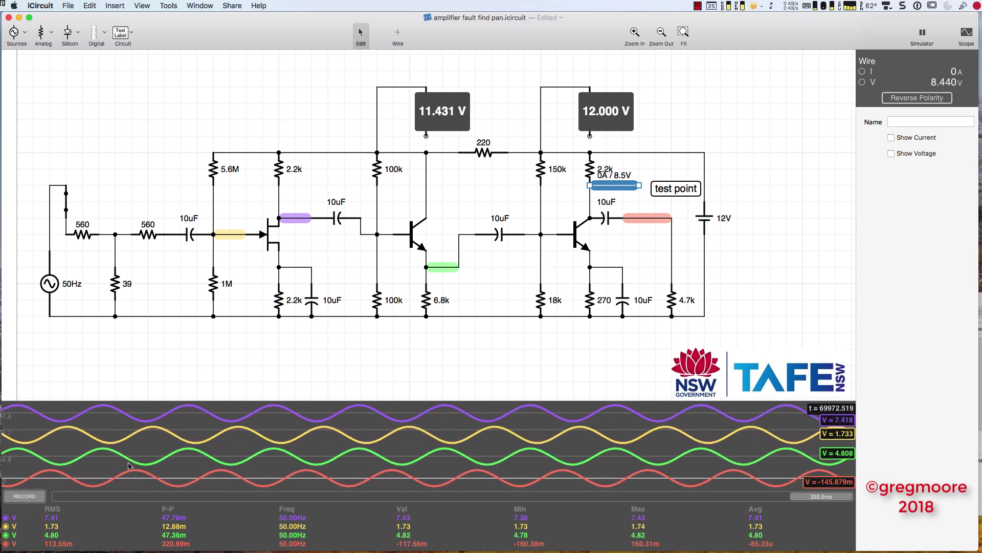
left_click(66, 201)
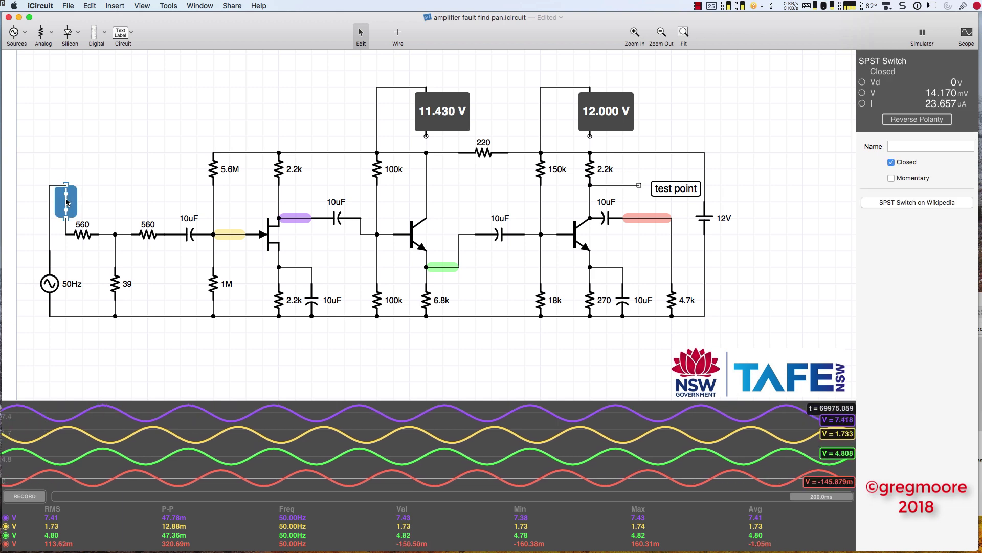
left_click(893, 163)
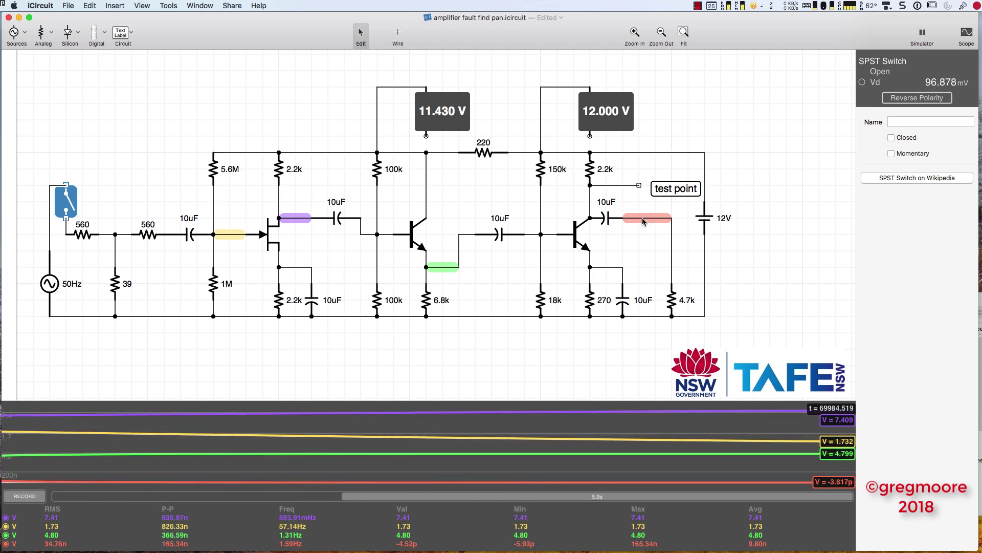
Probe the second transistor's base wire, reading 60.646 µA at 5.366 V
left_click(377, 222)
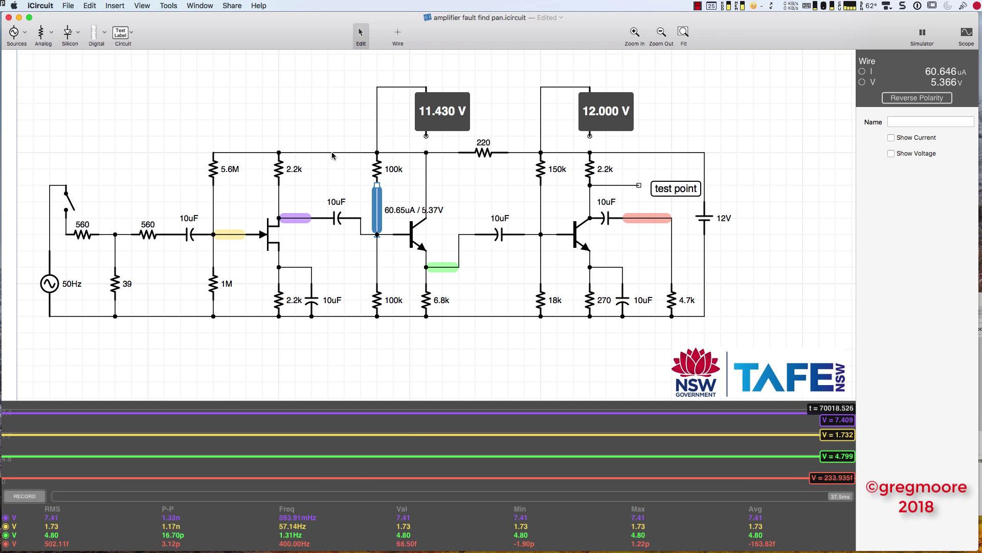
Add a 10uF capacitor and wire it to the top of the 5.6M resistor
left_click(41, 32)
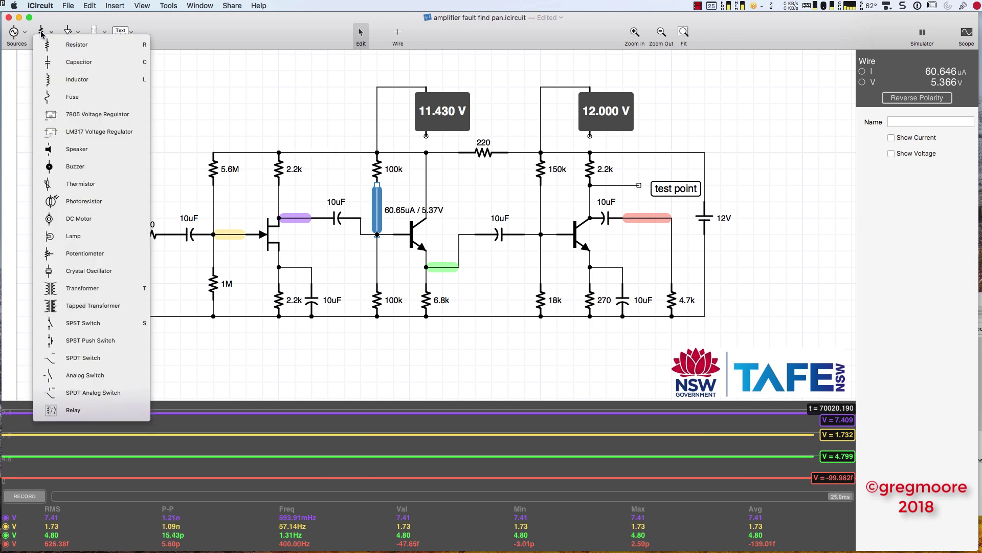
left_click(77, 62)
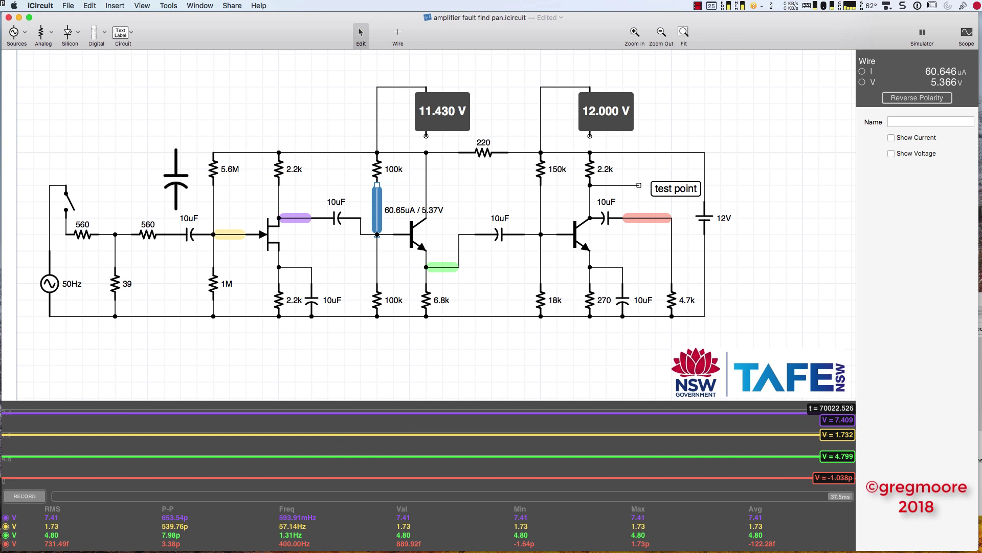
left_click(173, 149)
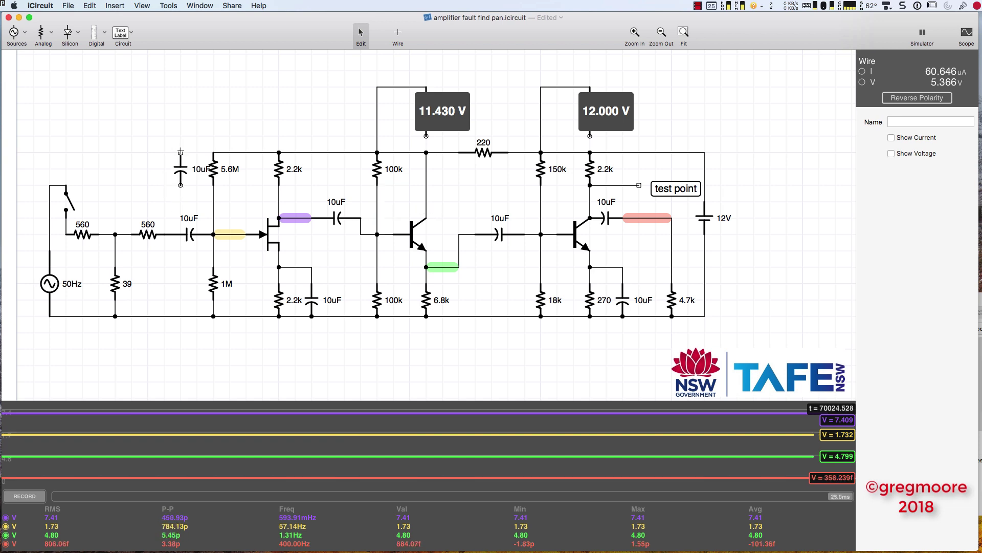
left_click_drag(182, 152, 214, 152)
Place a ground on the bottom rail under the 1M resistor
left_click(14, 33)
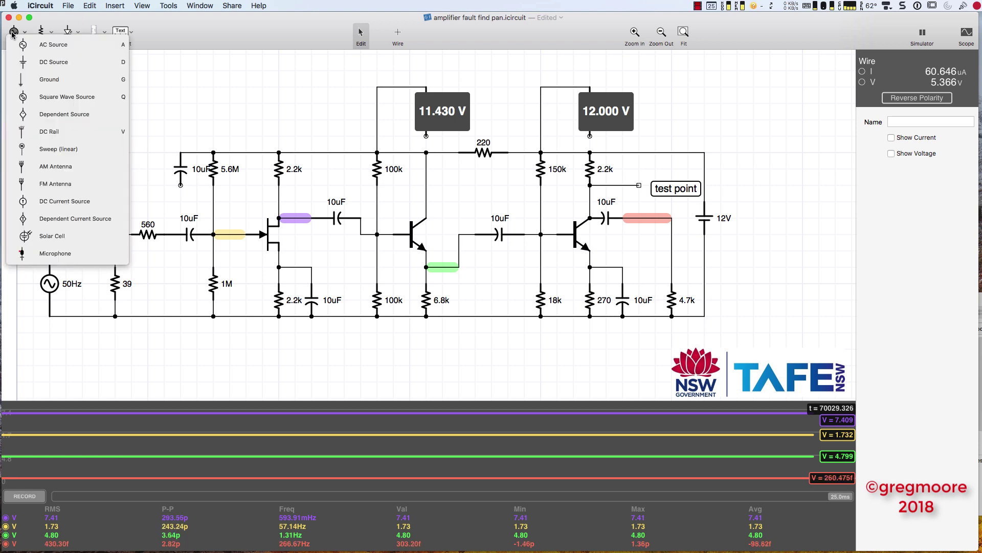
left_click(24, 80)
left_click(214, 317)
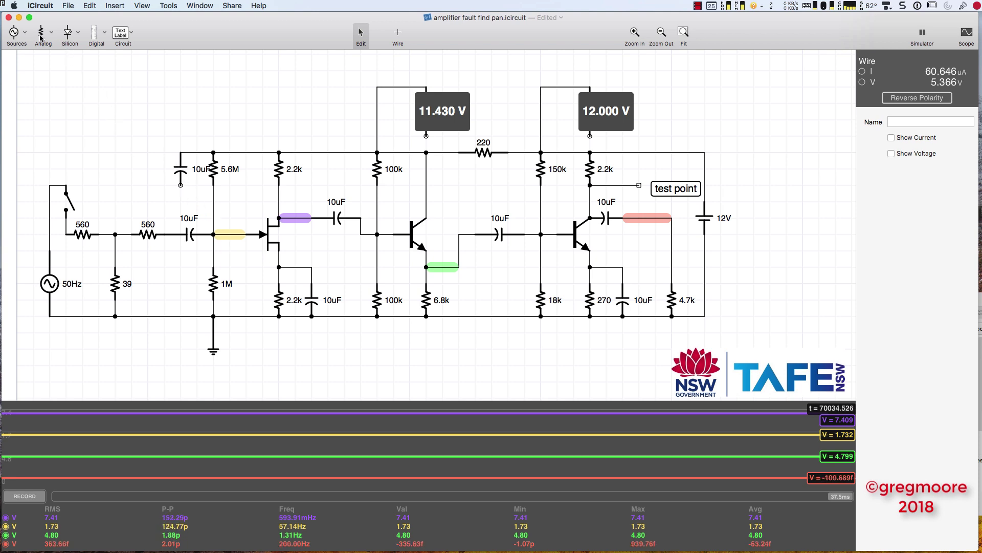
Add a second ground attached below the new 10uF capacitor
left_click(16, 33)
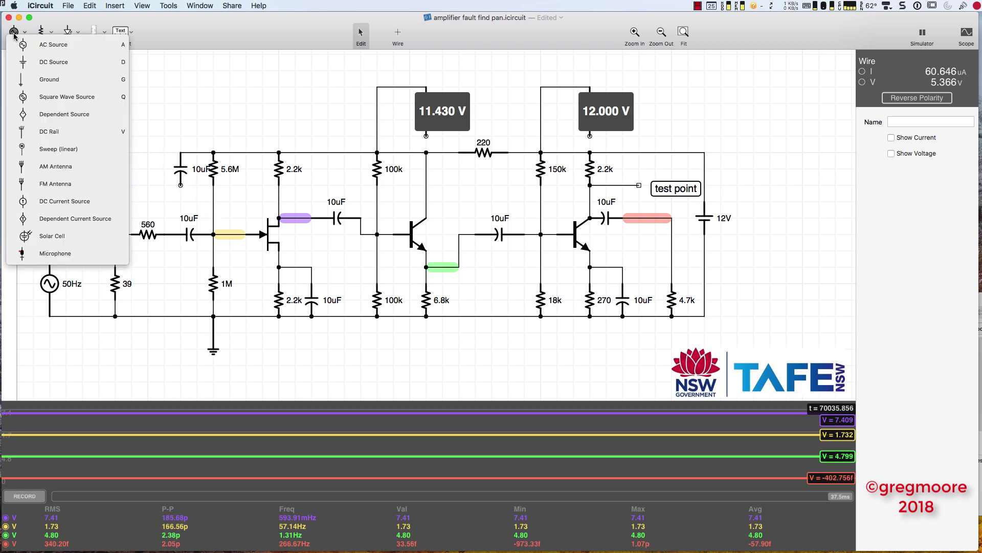
left_click(23, 81)
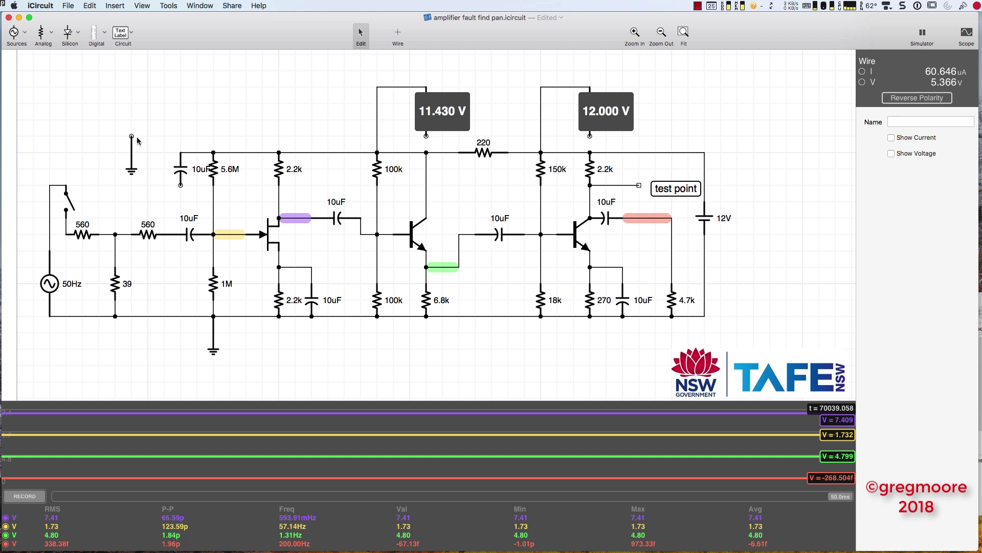
left_click(179, 166)
left_click_drag(176, 159, 188, 191)
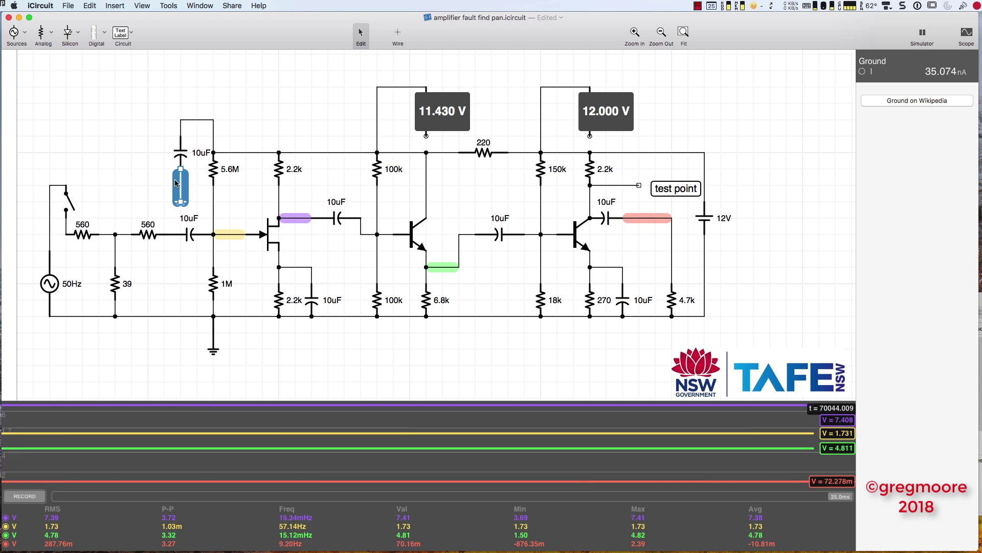
left_click(149, 147)
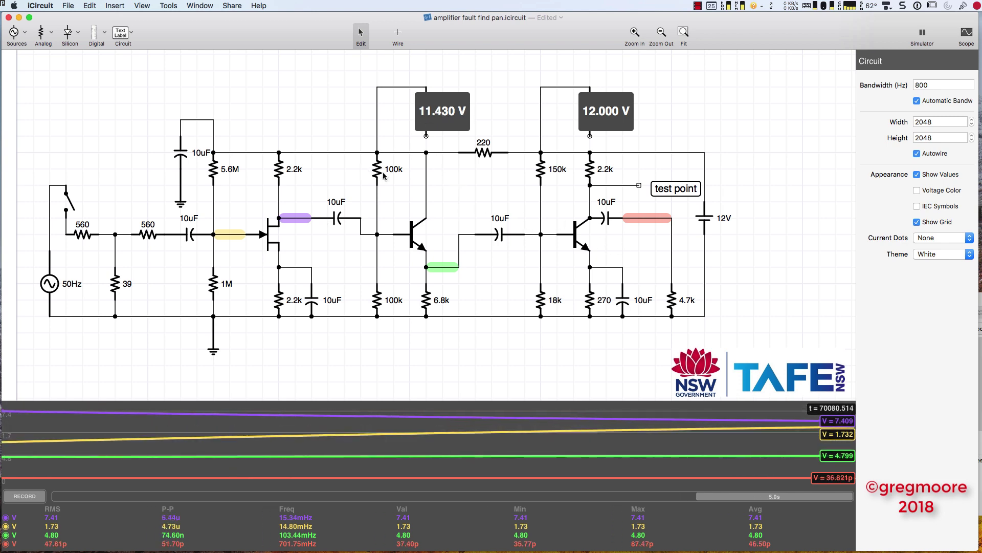
left_click(377, 218)
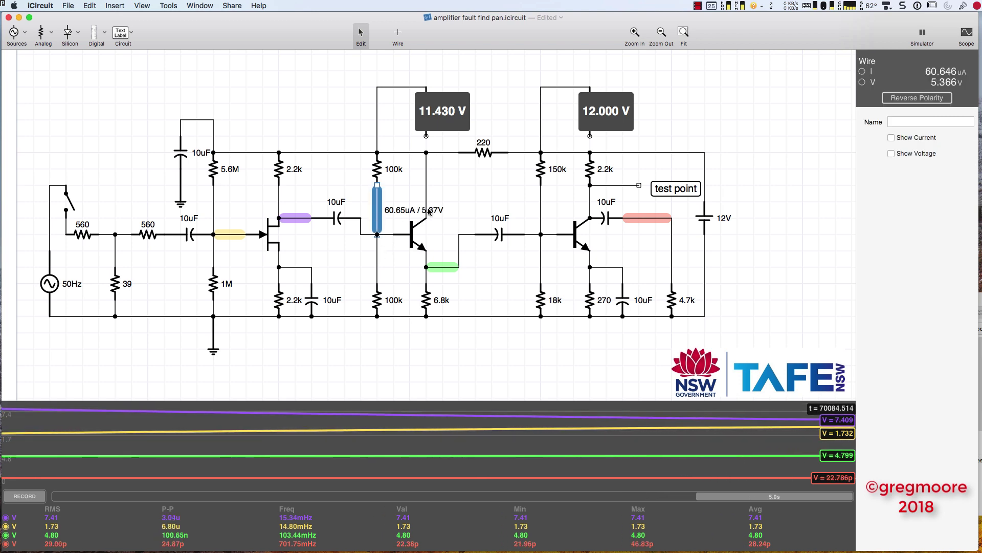
left_click(426, 260)
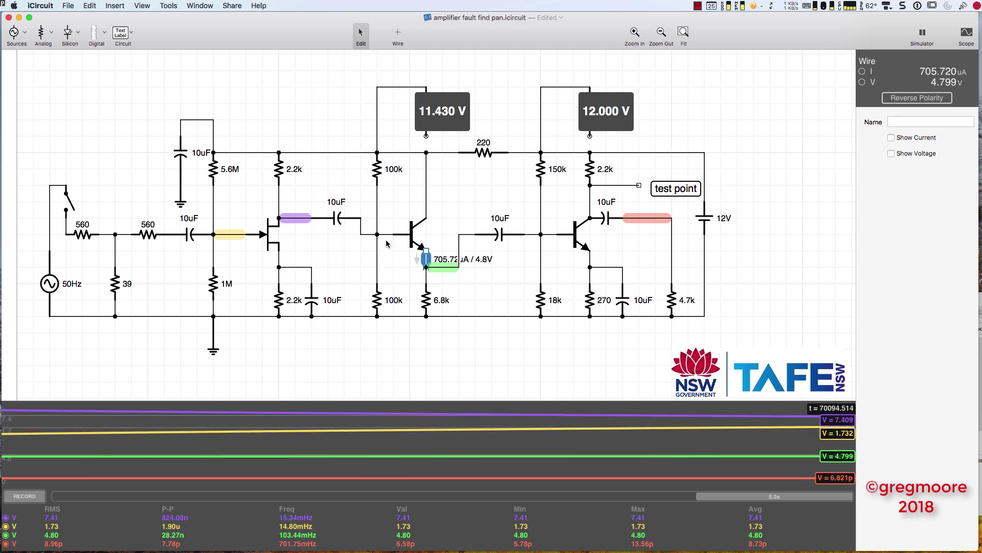
left_click(480, 280)
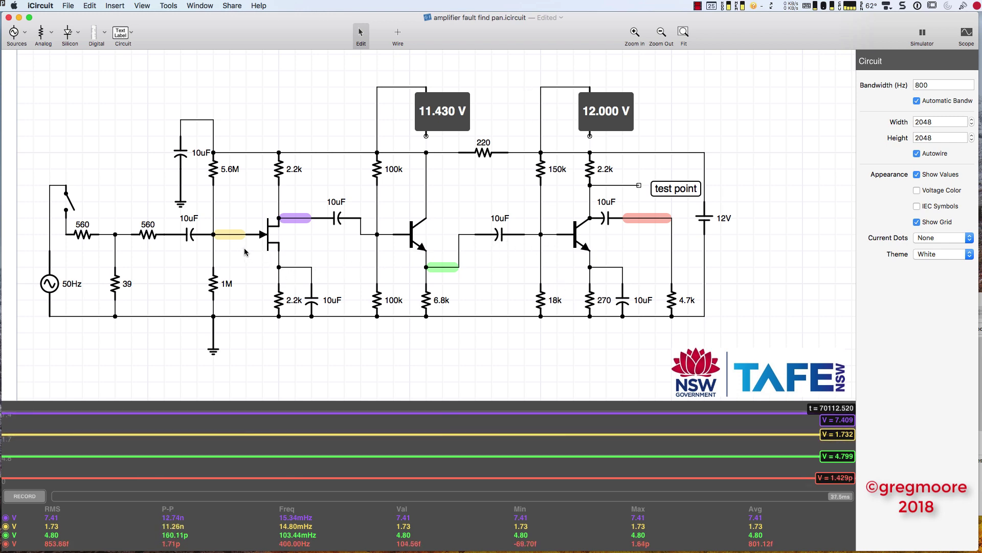
mouse_move(213, 207)
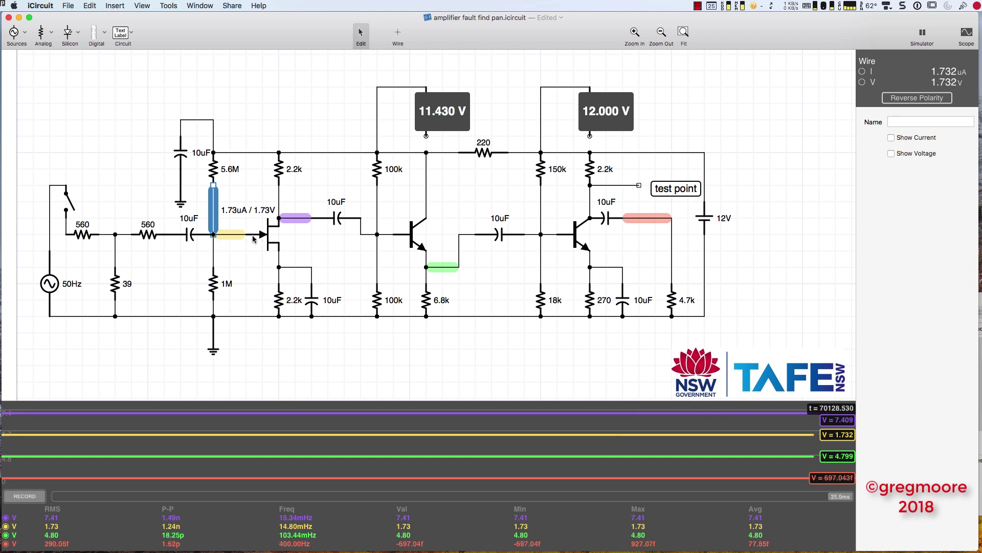
left_click(279, 195)
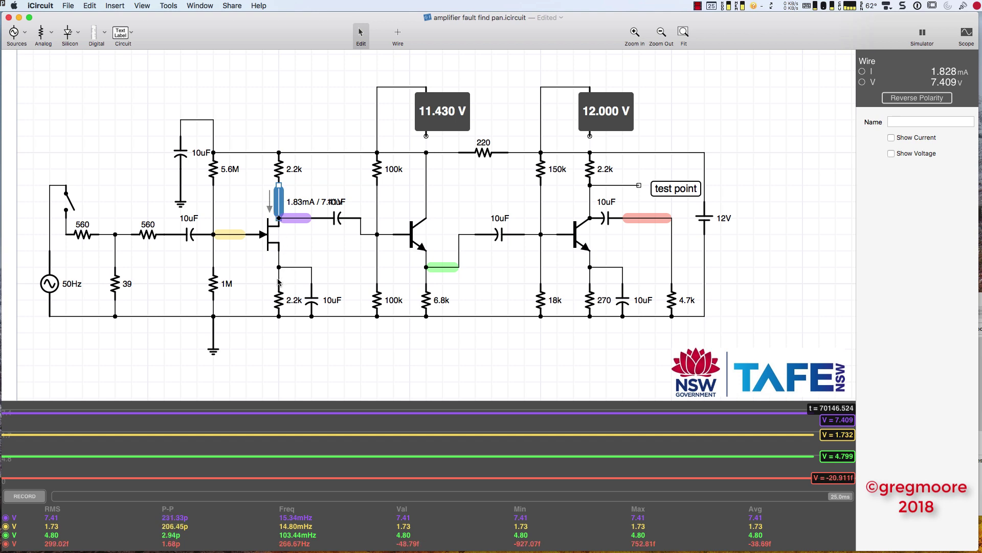
left_click(279, 260)
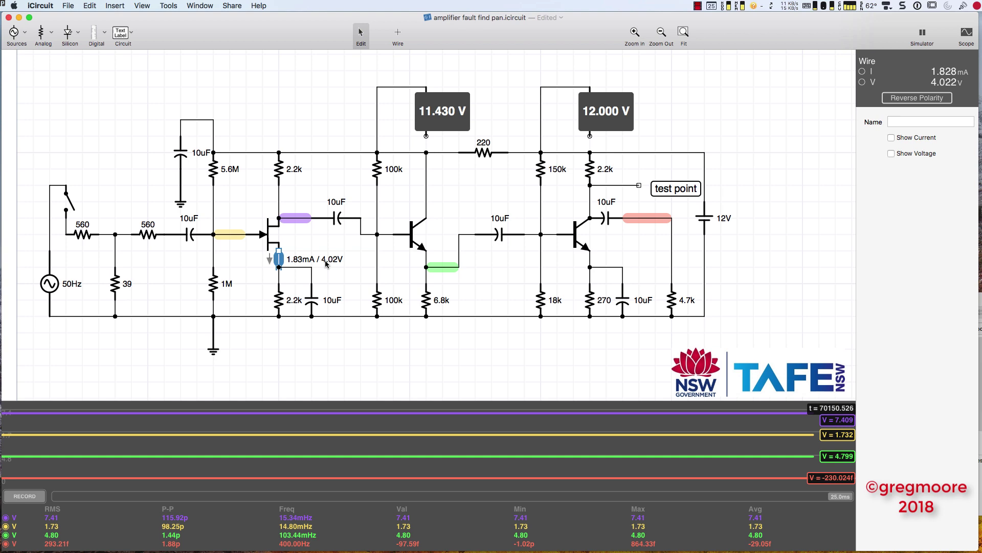
left_click(249, 271)
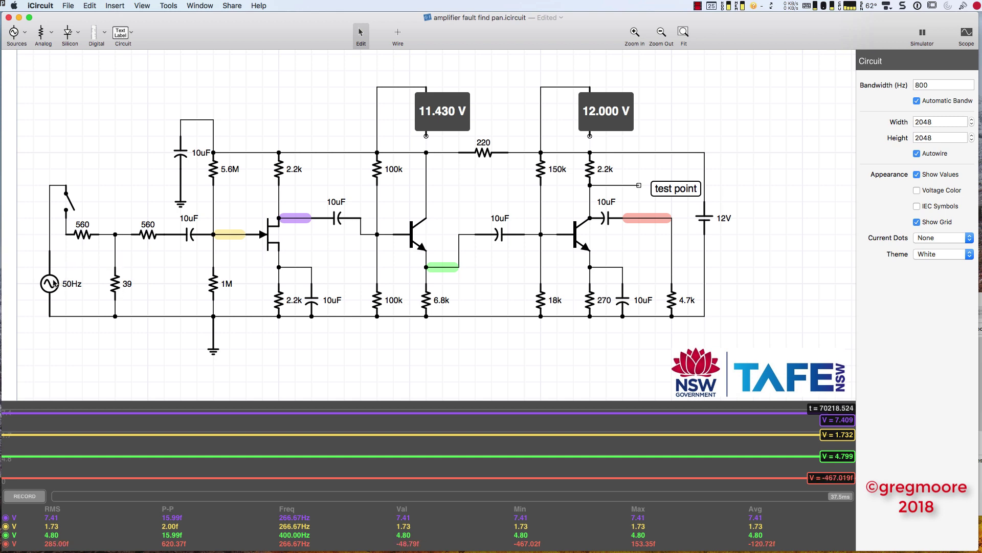
left_click(54, 283)
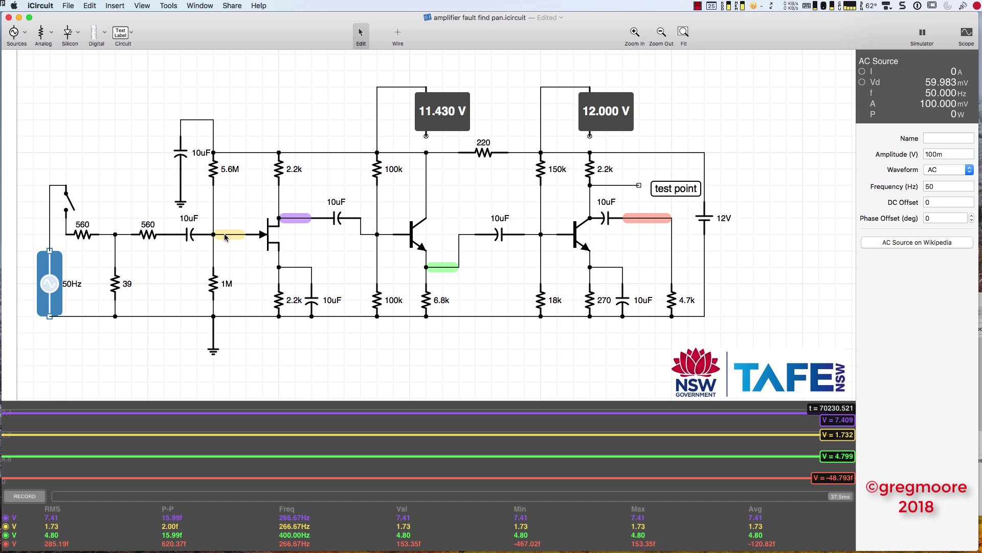
Close the input SPST switch, then read the input wire and first transistor's base values
left_click(64, 200)
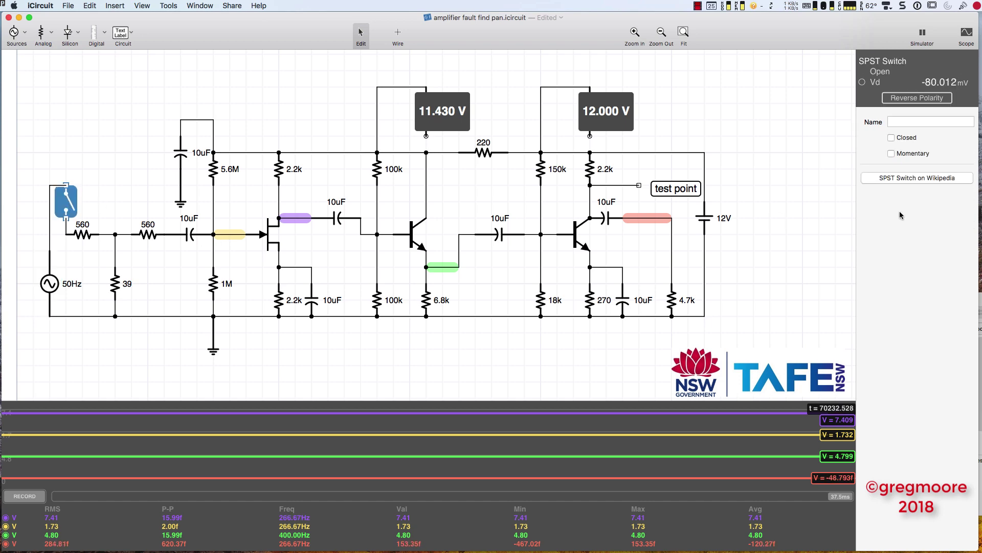
left_click(891, 138)
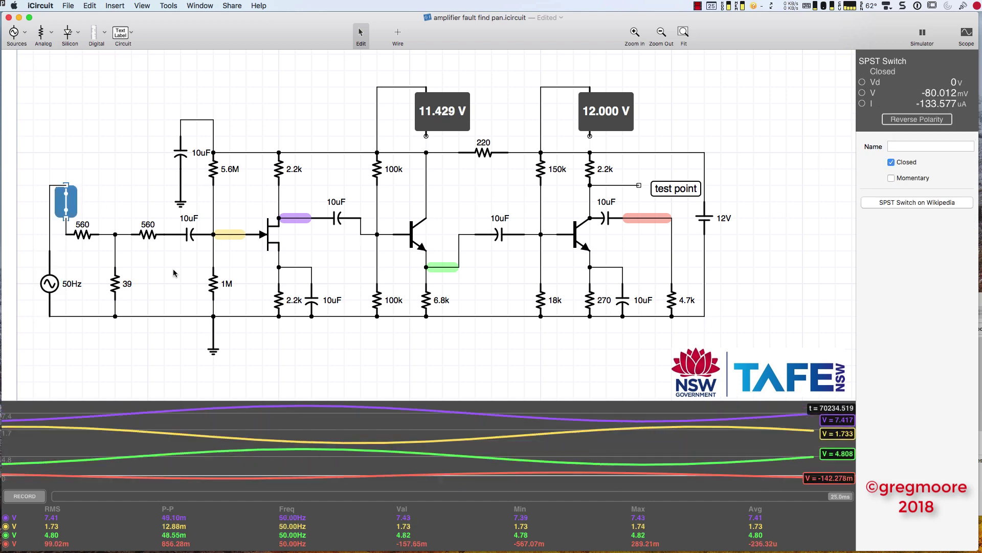
left_click(50, 243)
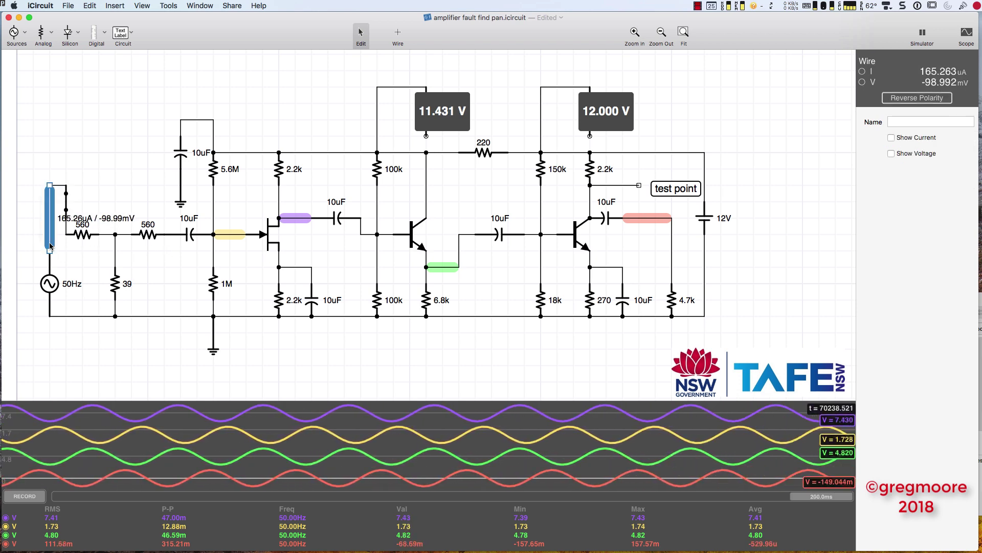
left_click(231, 235)
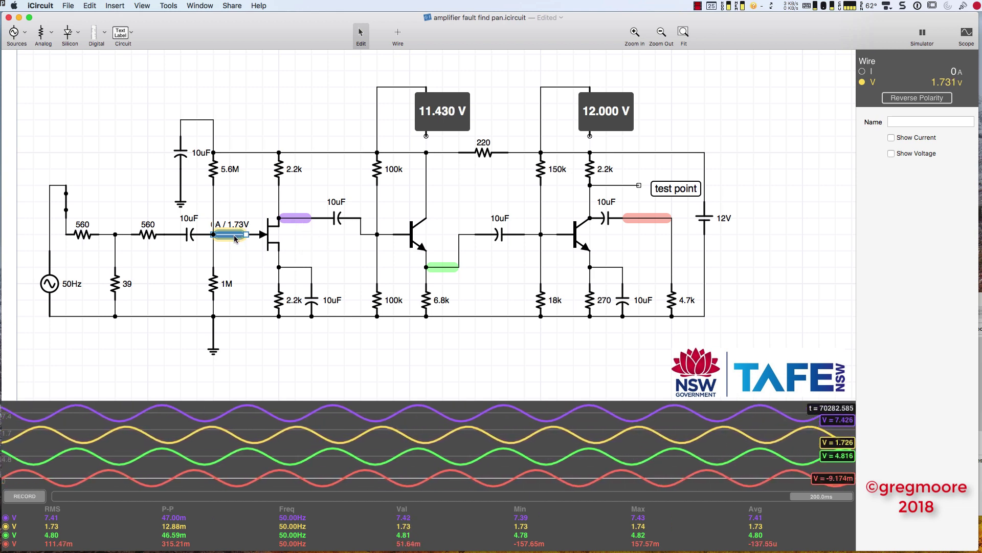
left_click(377, 223)
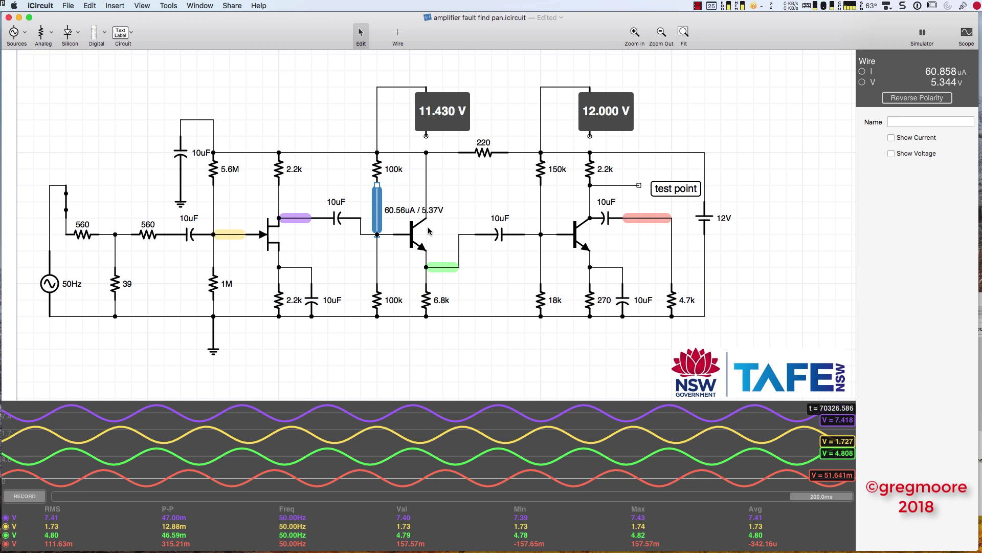
left_click(587, 233)
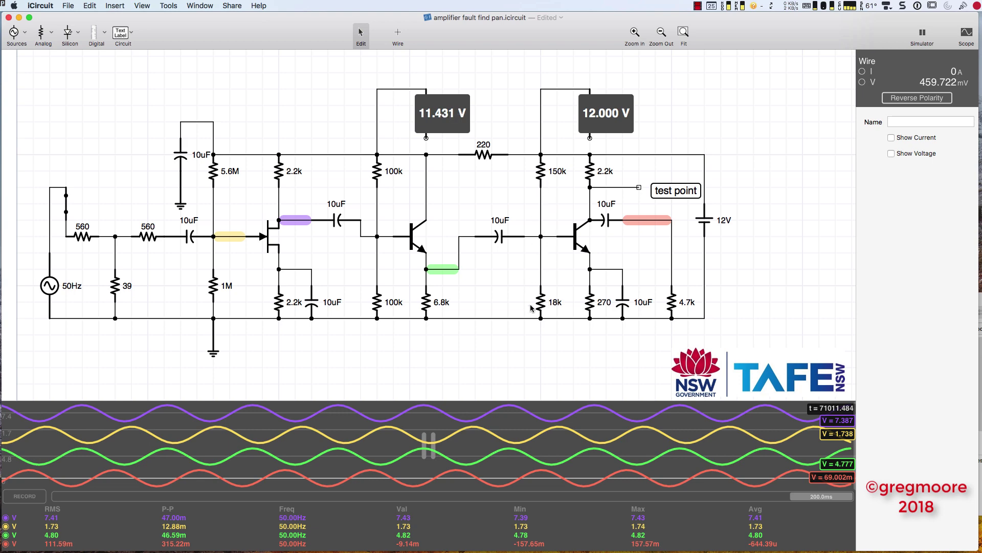
Read the last transistor's base, open the input switch, and read the wire below the 150k resistor
left_click(549, 237)
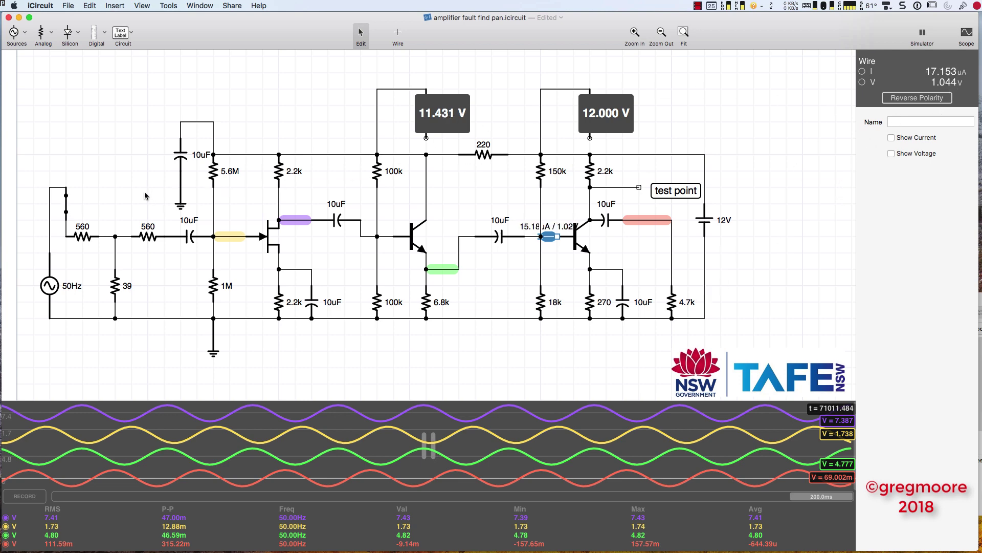
left_click(66, 204)
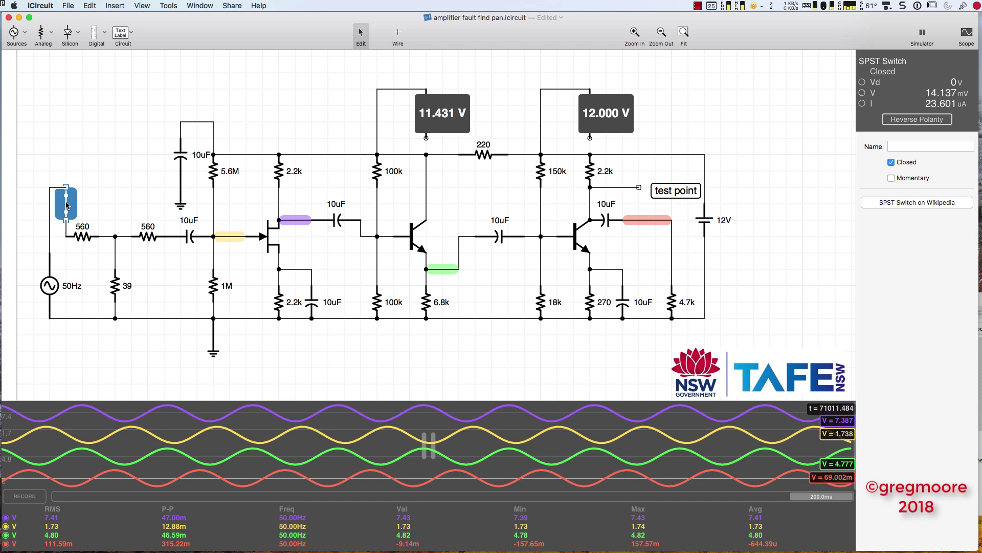
left_click(892, 162)
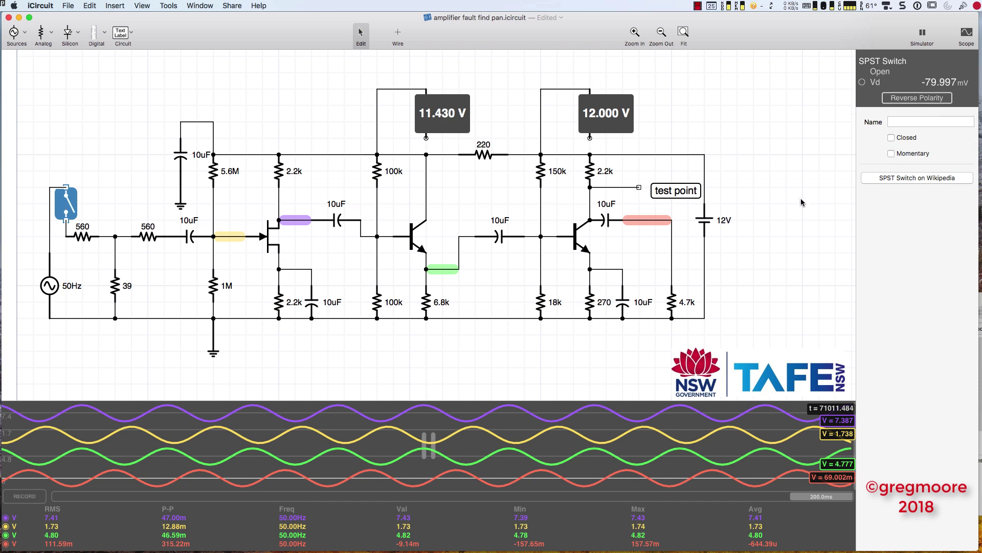
left_click(542, 216)
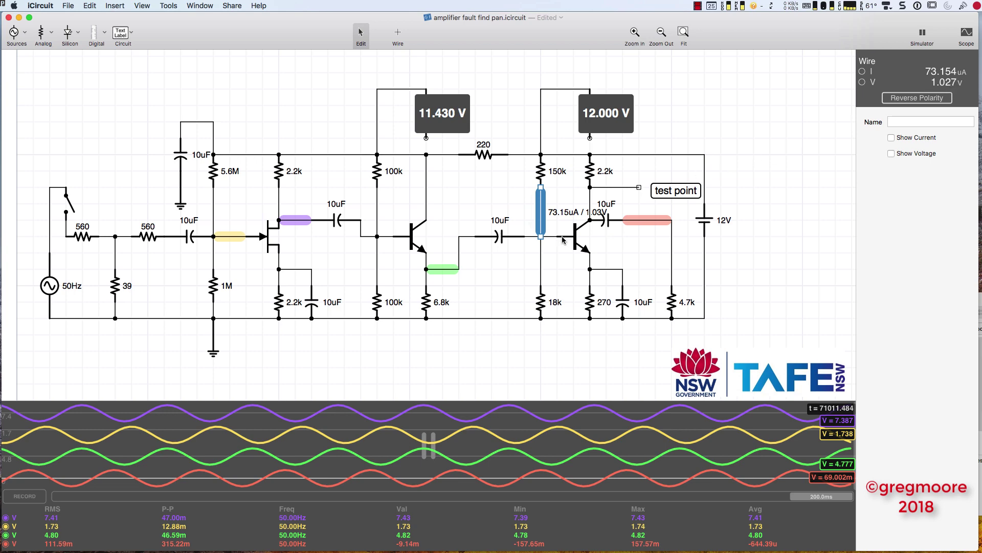
Read the output emitter's 1.63 mA at 439 mV, then show the 10 µF emitter capacitor's properties
left_click(591, 260)
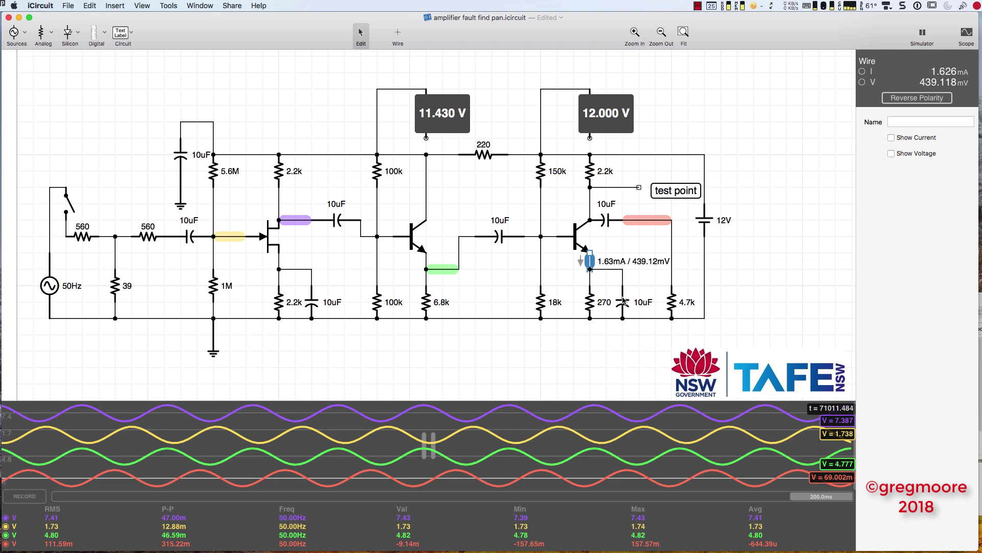
left_click(623, 302)
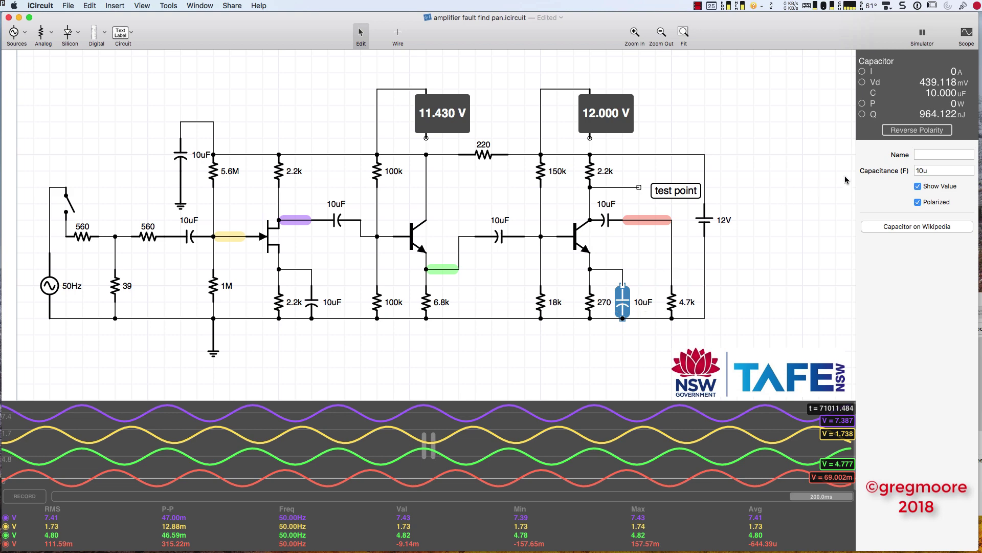
Change the emitter bypass capacitor's Capacitance from 10 µF to 47 µF and deselect it
left_click(924, 170)
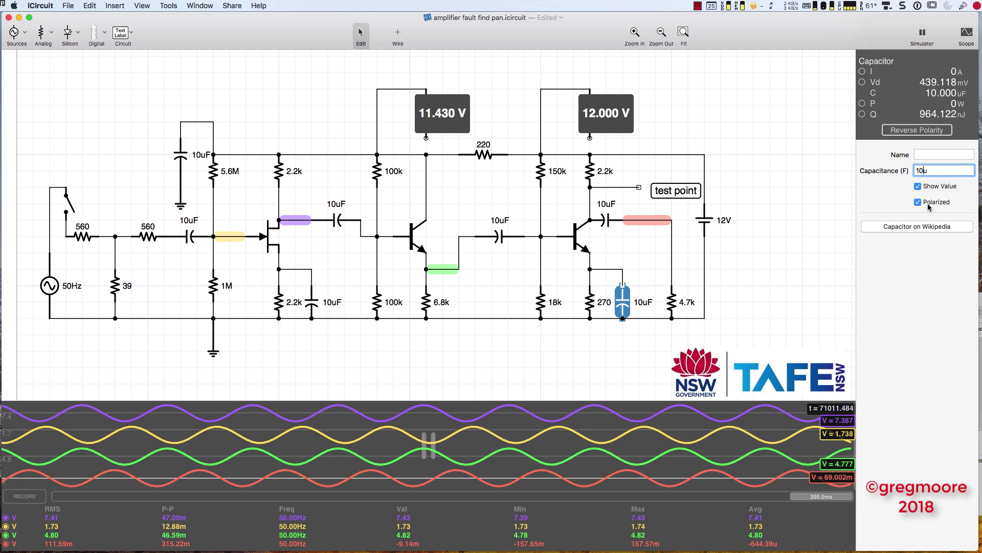
key("BackSpace")
key("BackSpace")
key("Return")
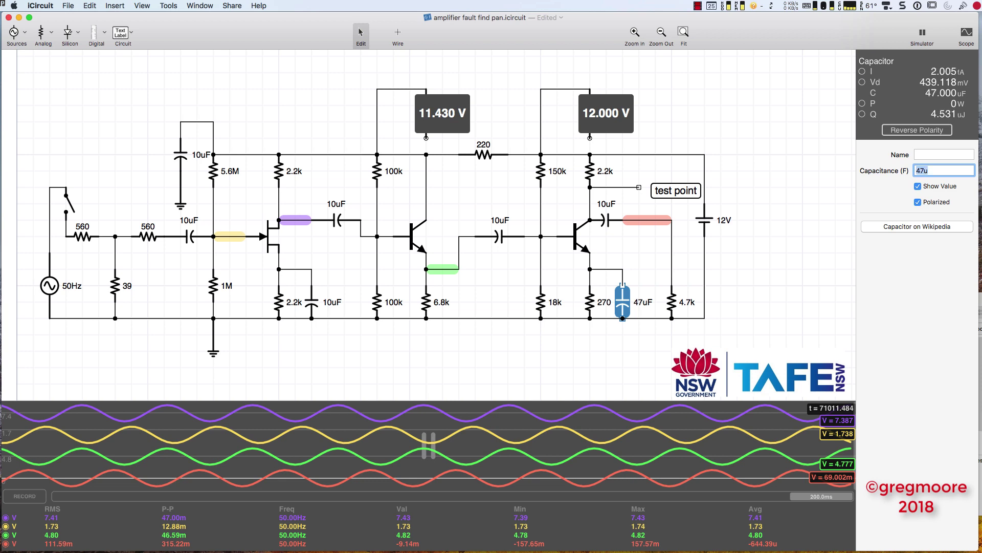
left_click(649, 344)
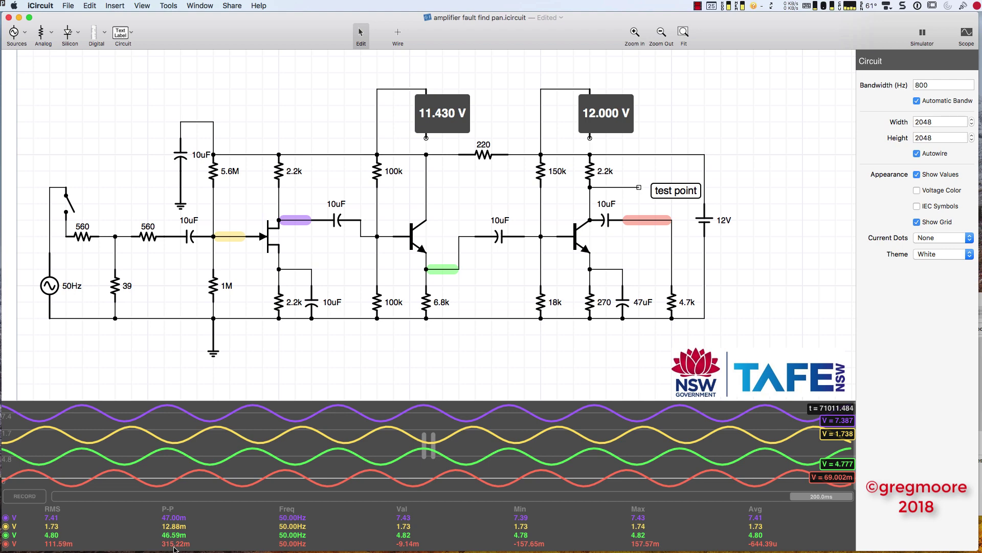
Restart the scope recording and tick Closed on the input SPST switch
left_click(24, 497)
left_click(66, 202)
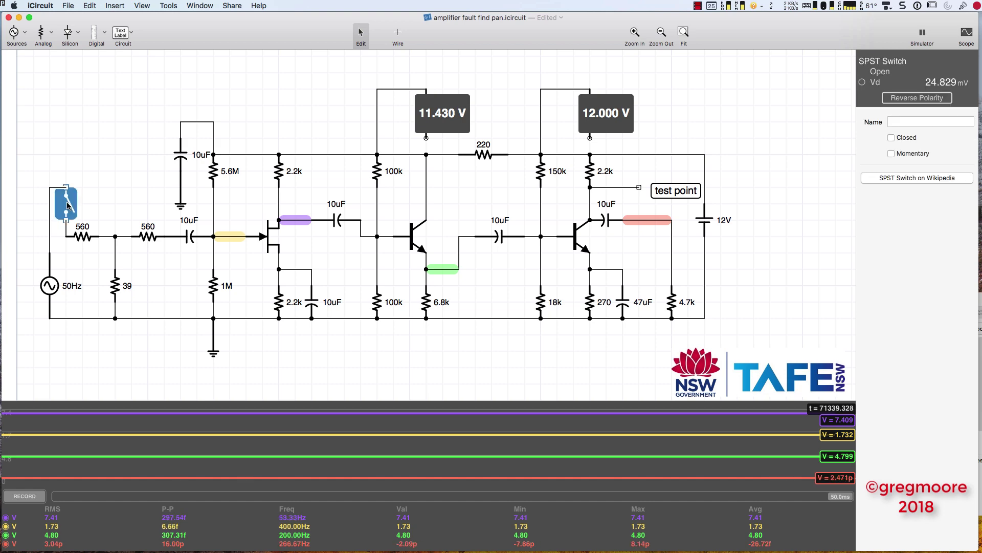
left_click(891, 137)
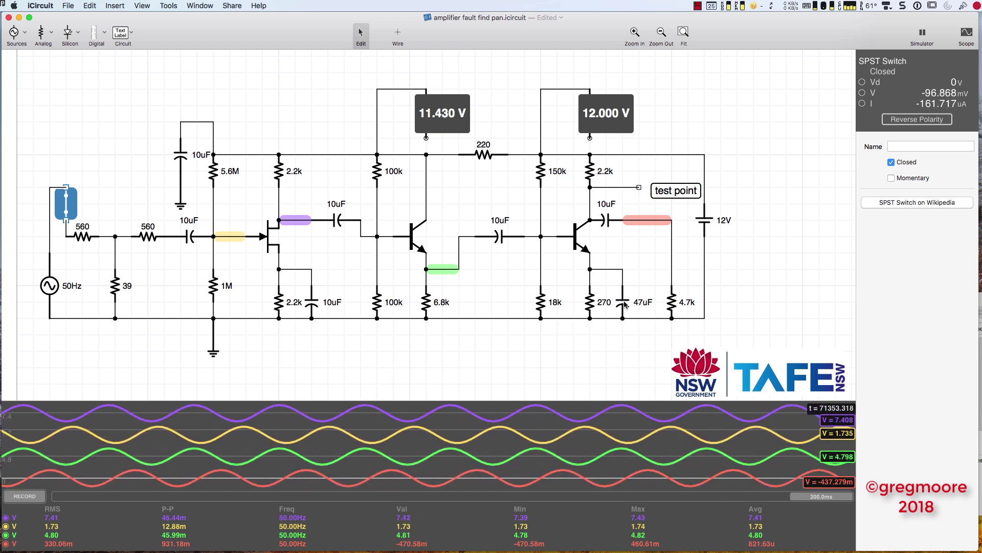
Drop the emitter bypass capacitor's Capacitance to 10u to compare the output
left_click(624, 304)
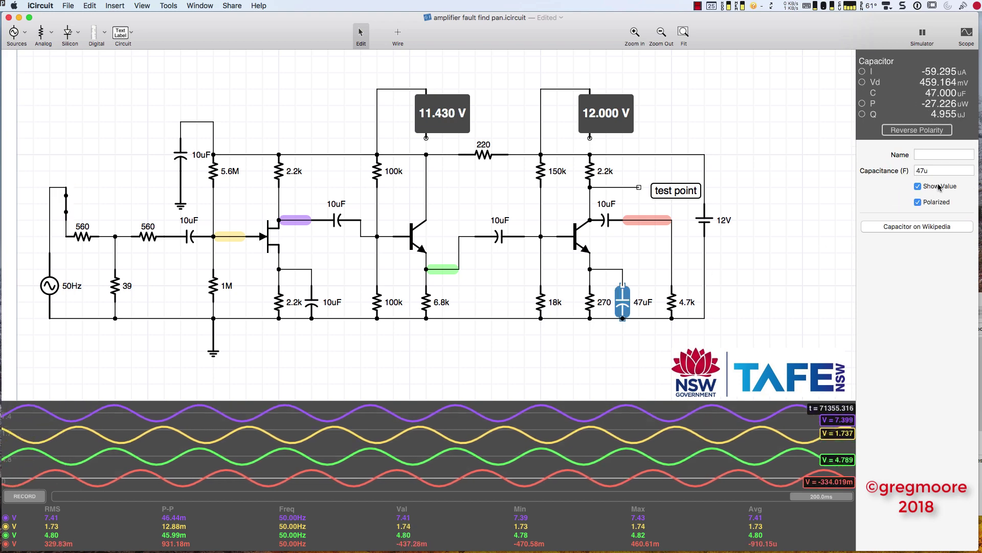
double_click(916, 171)
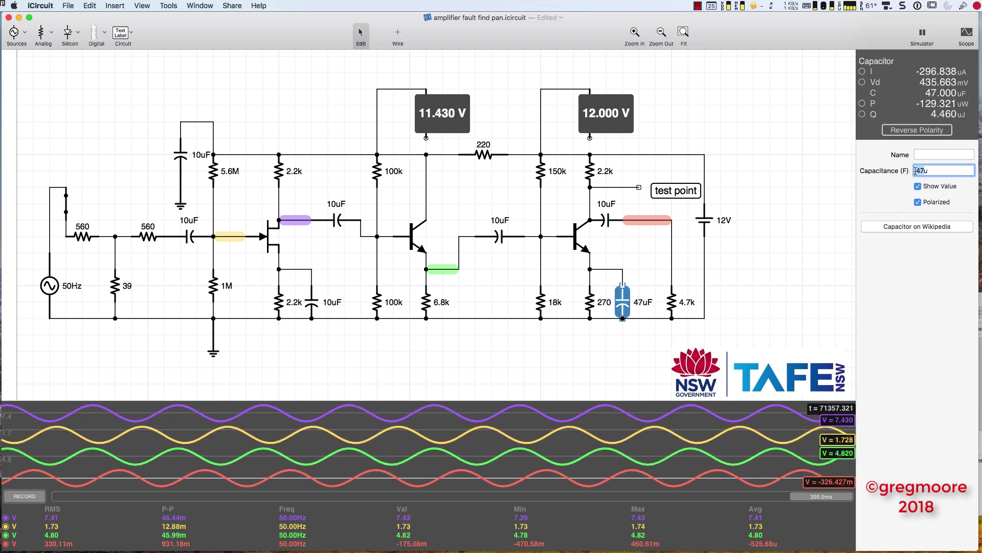
type("10u")
key("Return")
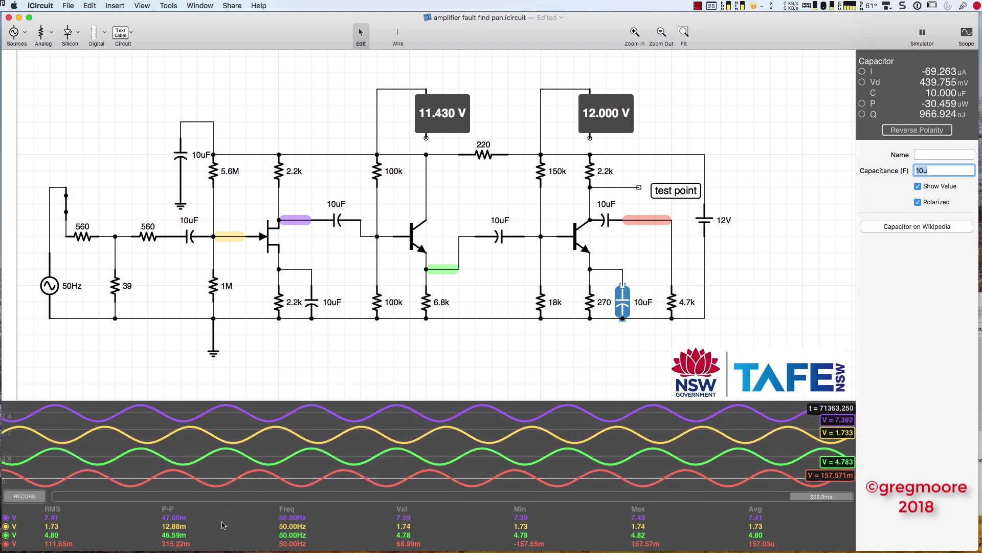
Restore the emitter bypass capacitor to 47 µF
left_click(623, 304)
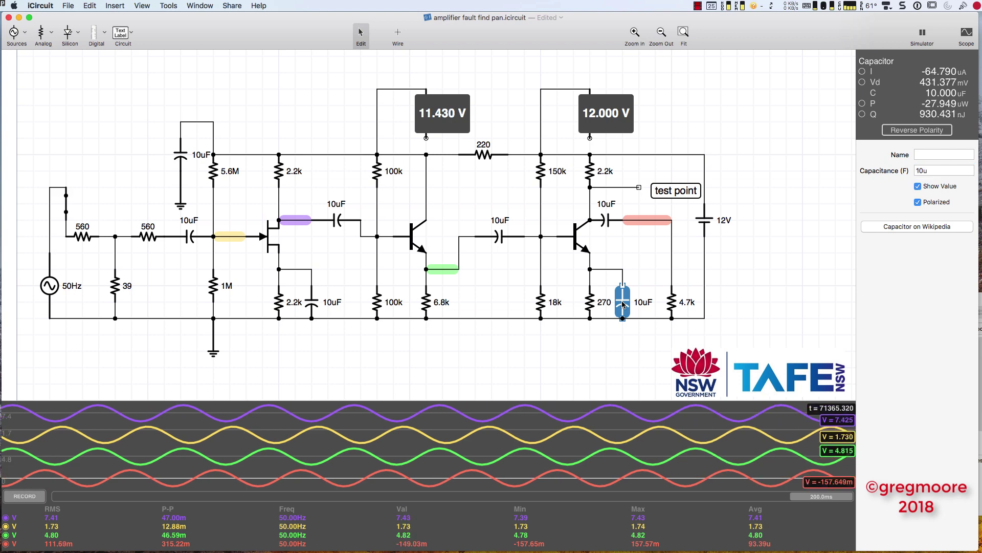
left_click(916, 170)
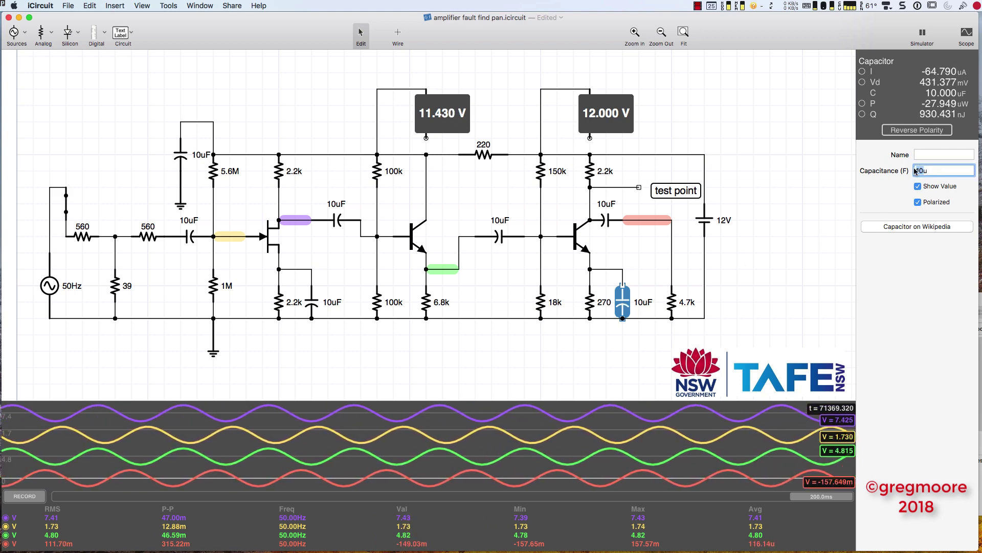
type("4u")
type("7u")
key("Return")
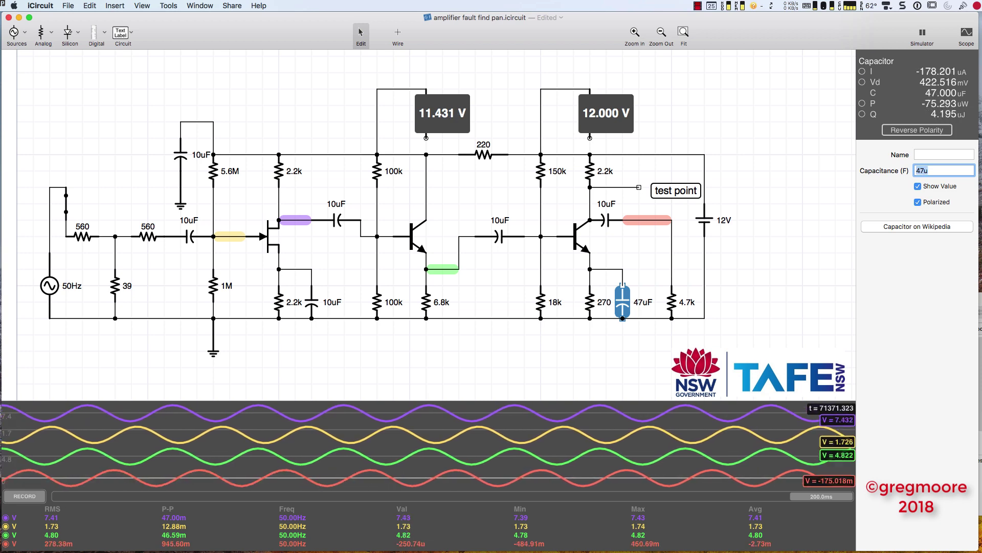
Set the AC input source's frequency to 150 Hz
left_click(49, 287)
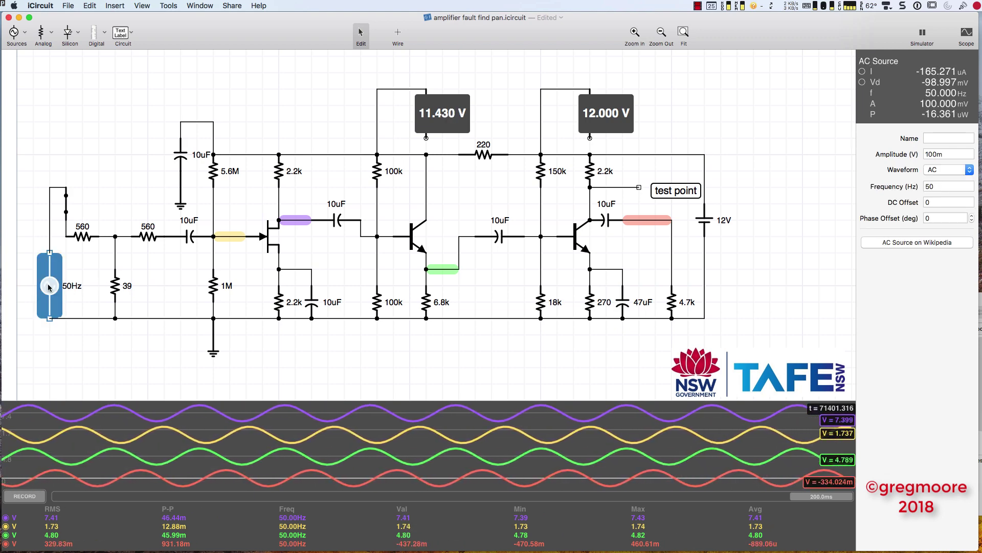
double_click(927, 187)
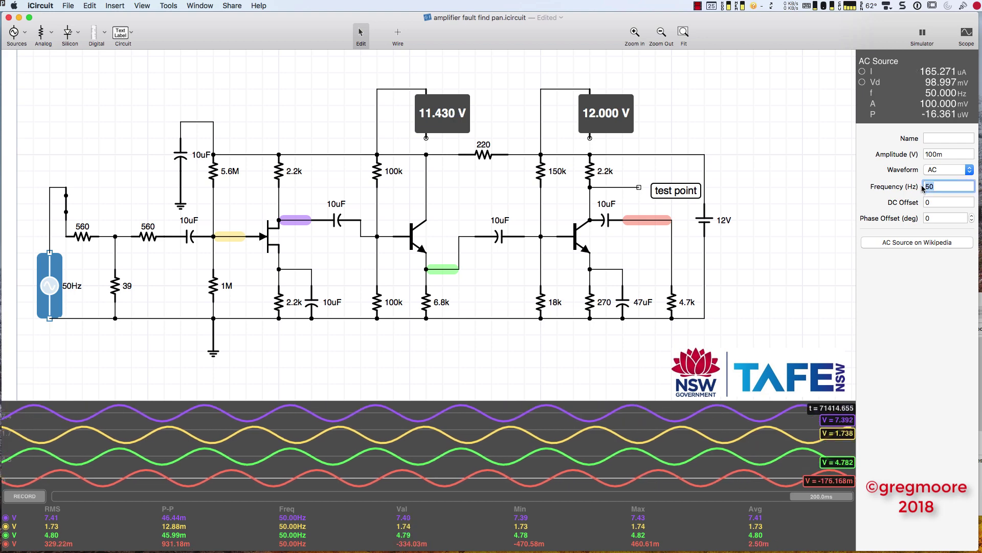
type("150")
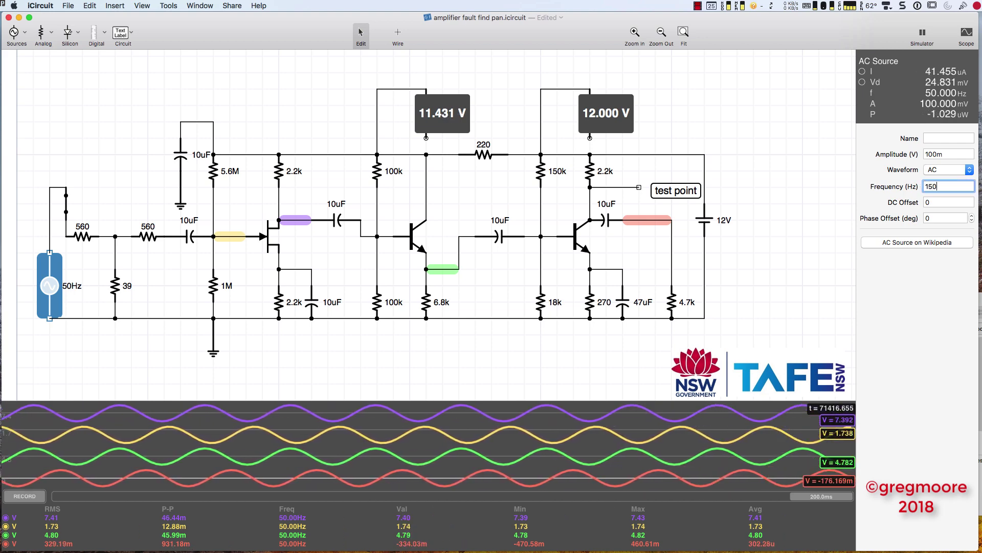
key("Return")
left_click(455, 506)
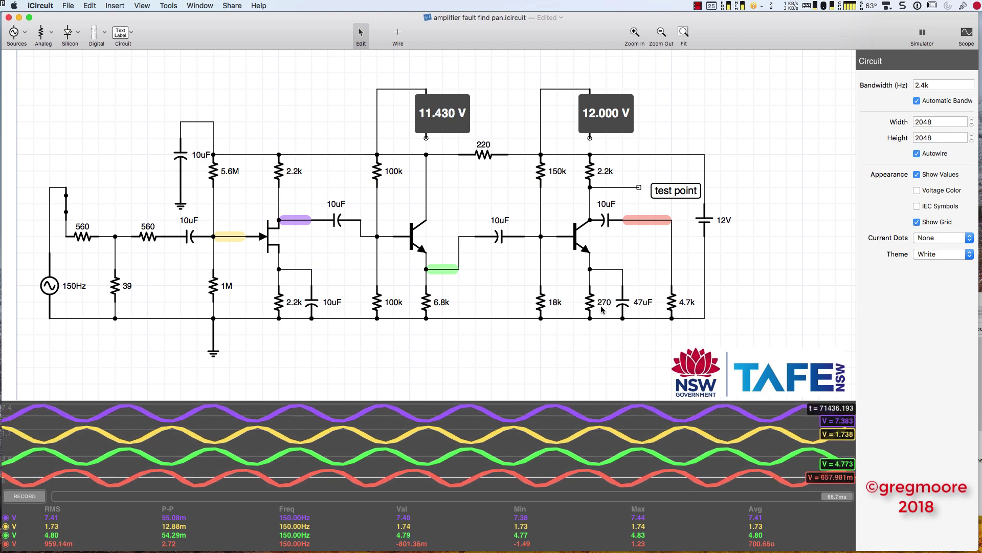
Lower the AC input source's frequency to 100 Hz
left_click(58, 283)
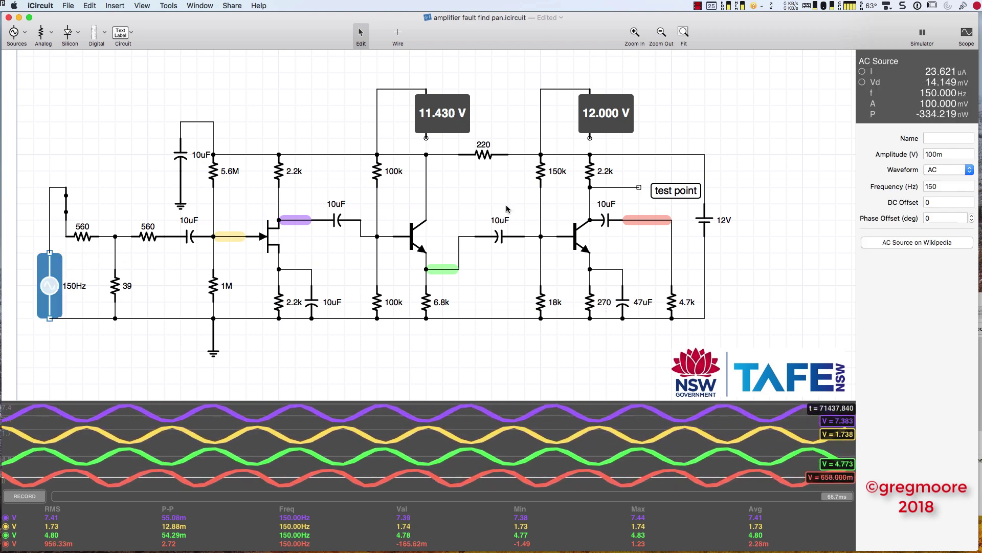
double_click(939, 186)
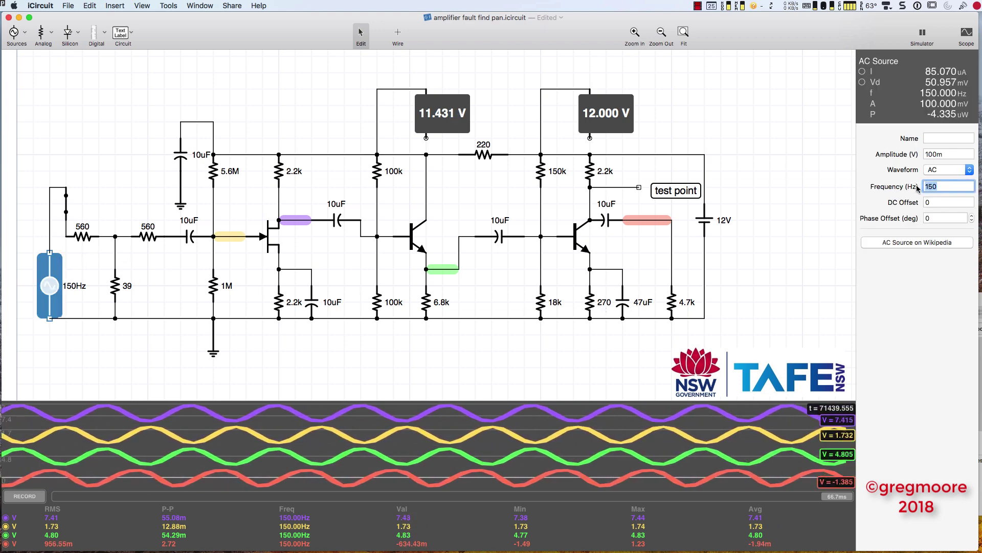
type("100")
key("Return")
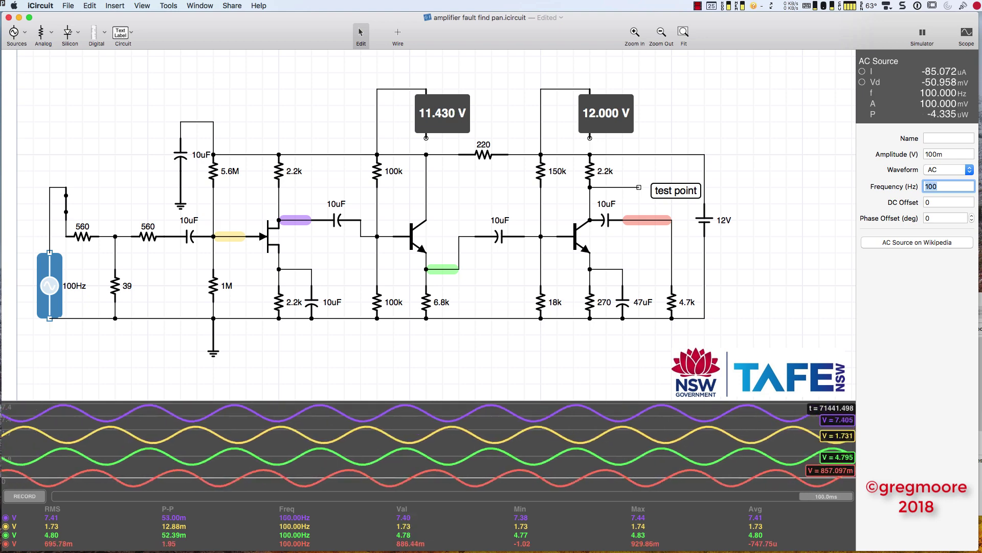
left_click(720, 296)
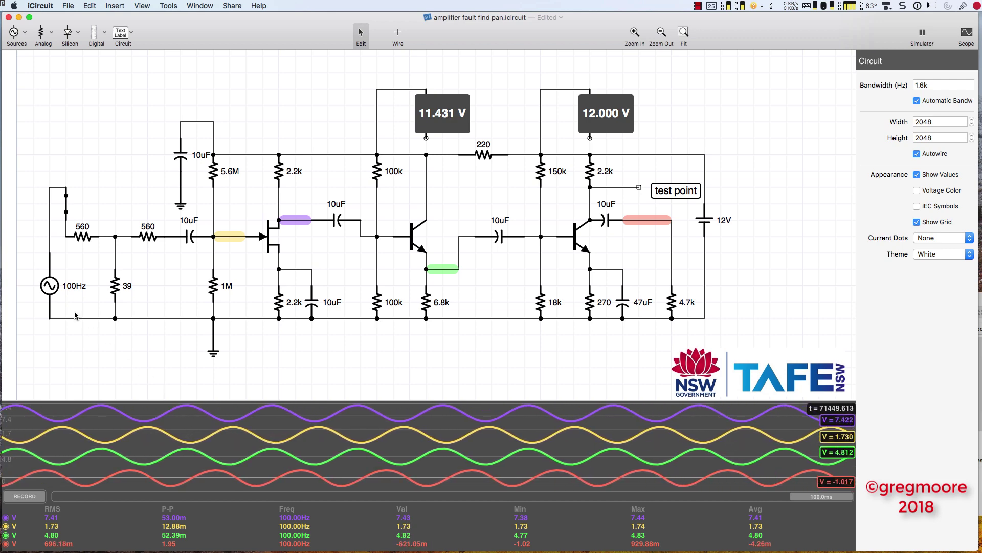
Return the AC input source's frequency to 50 Hz
left_click(51, 286)
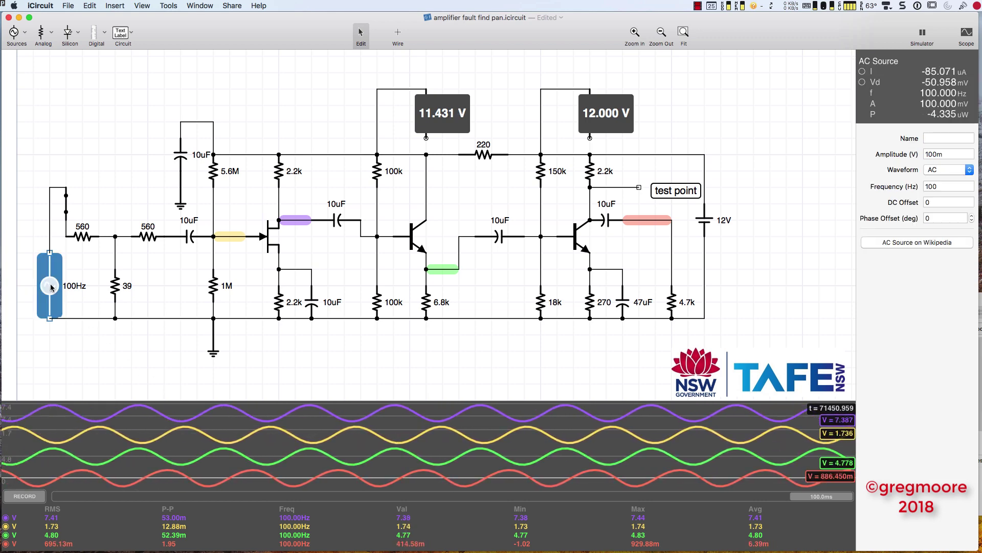
double_click(927, 187)
type("50")
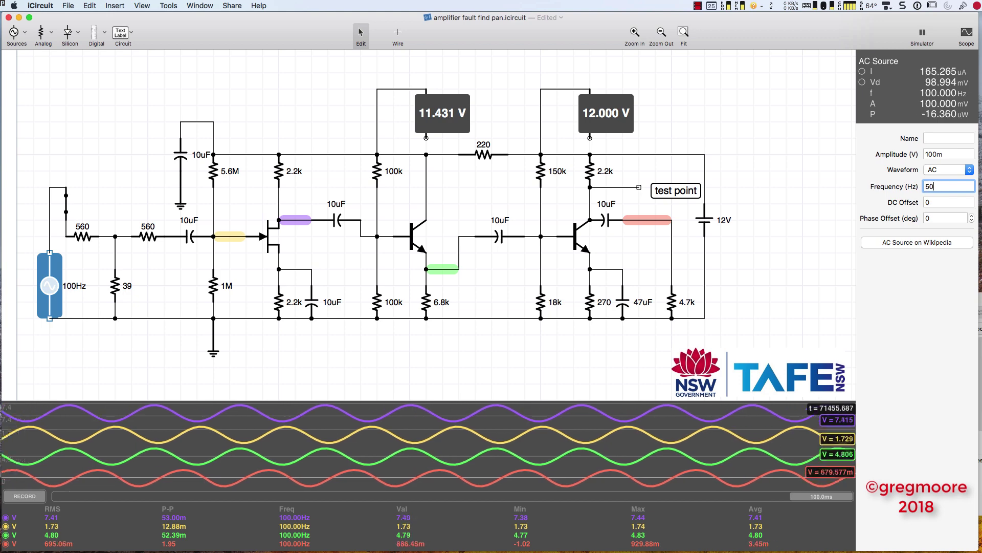
key("Return")
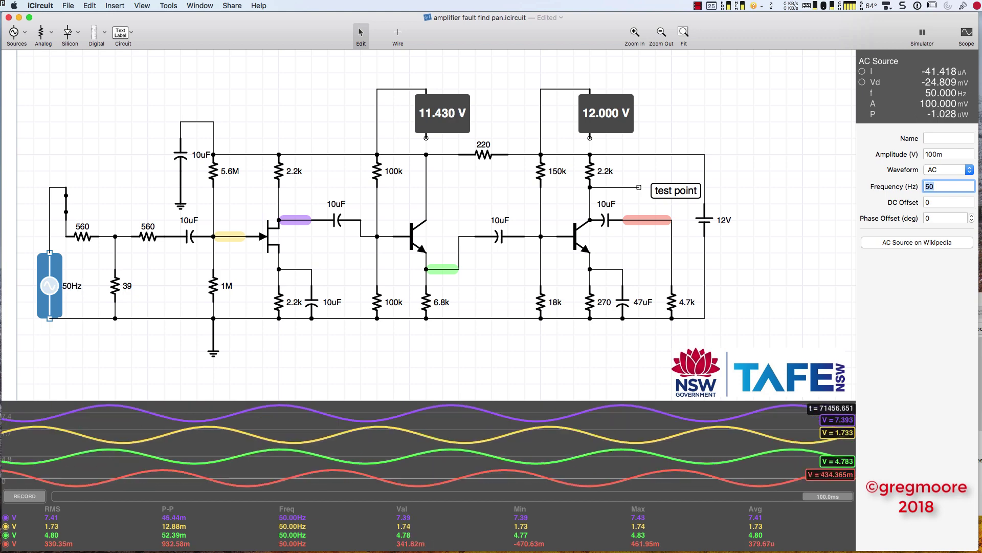
Deselect the AC source by clicking empty canvas to show circuit settings
left_click(370, 373)
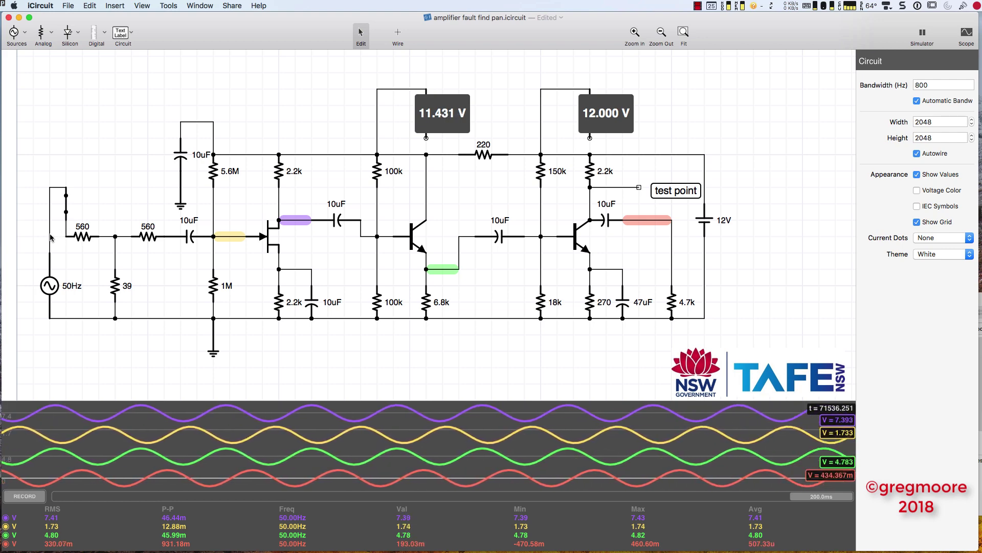
Select the input wire beside the 50 Hz source and add its voltage to the scope
left_click(50, 237)
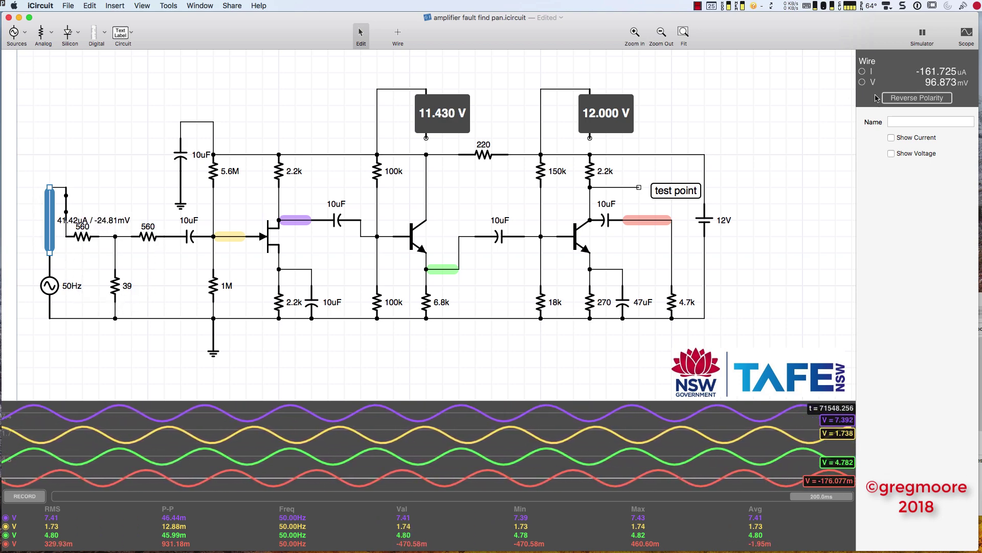
left_click(862, 82)
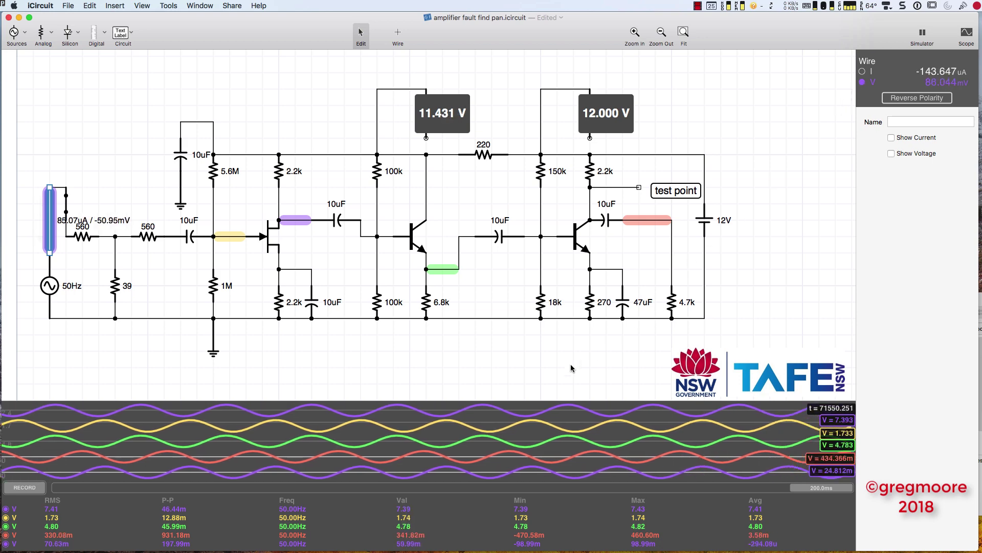